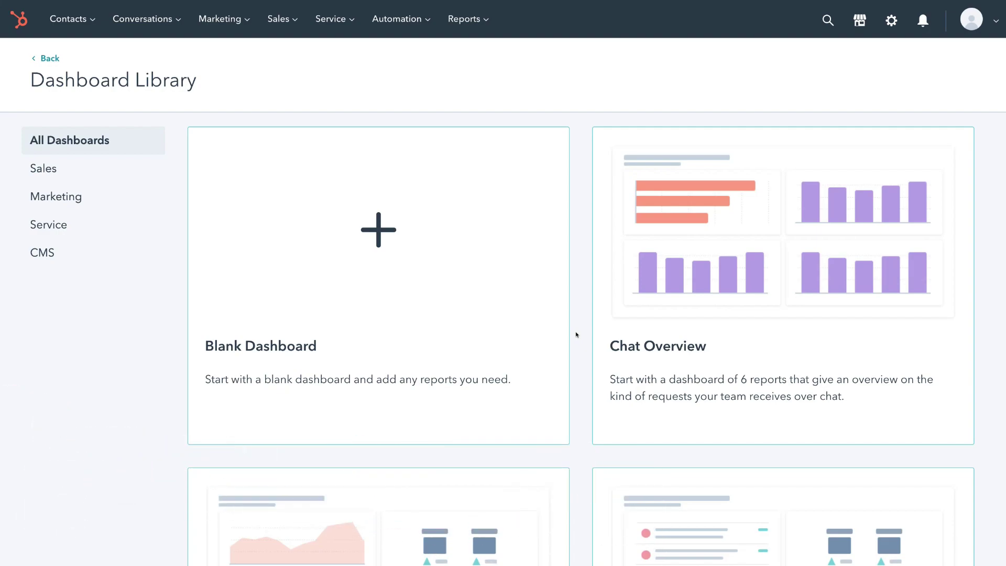
Go to Marketing > Landing Pages and start a new landing page to reach the template chooser
click(231, 20)
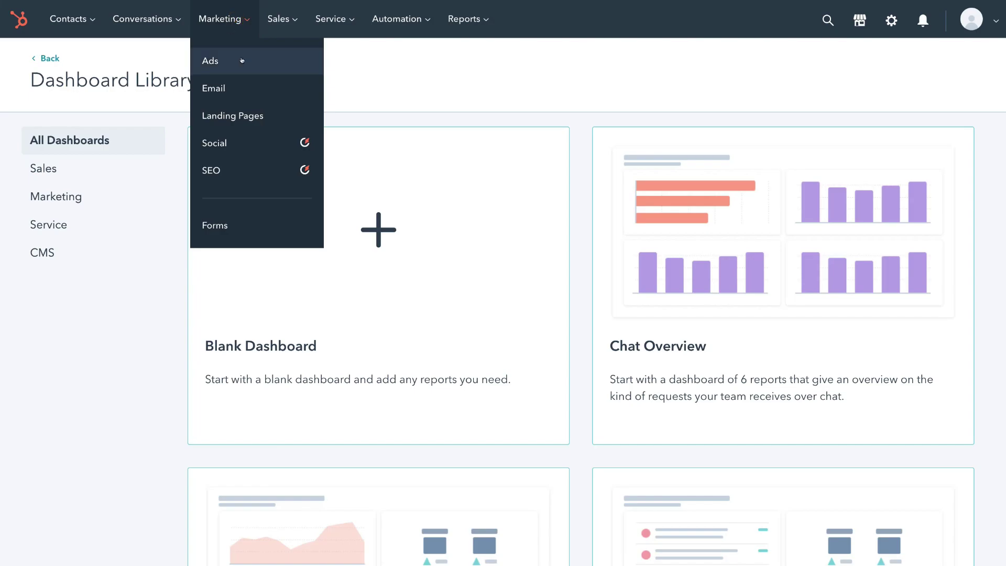
click(271, 110)
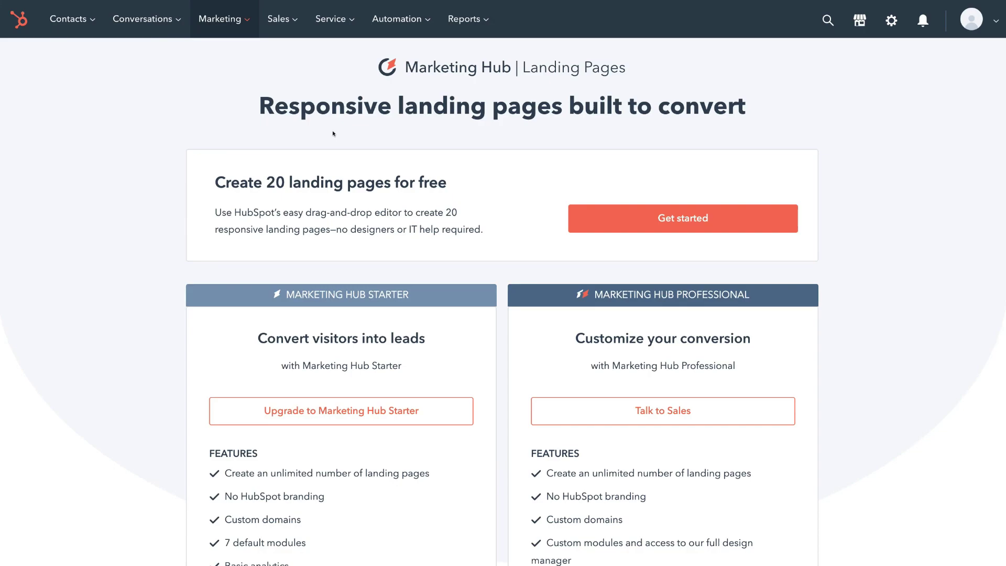
click(650, 226)
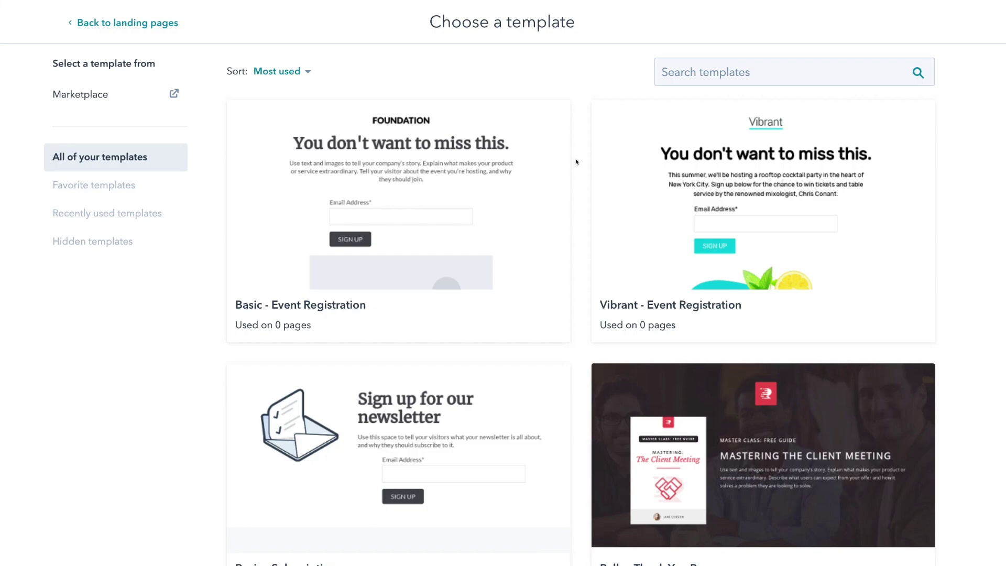
Scroll the template gallery and choose the Architecture - Newsletter template
scroll(577, 162, down, 6)
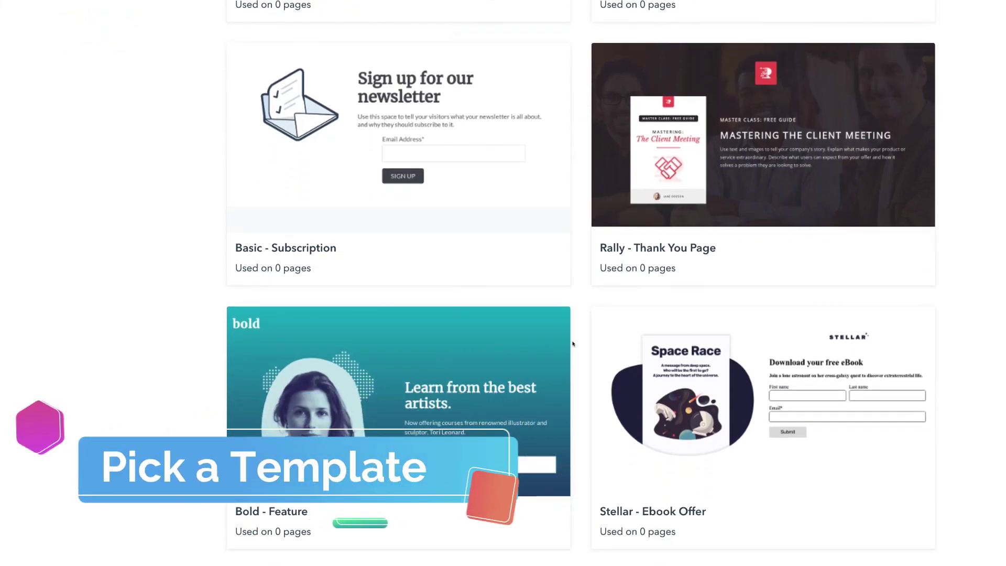
scroll(572, 343, down, 6)
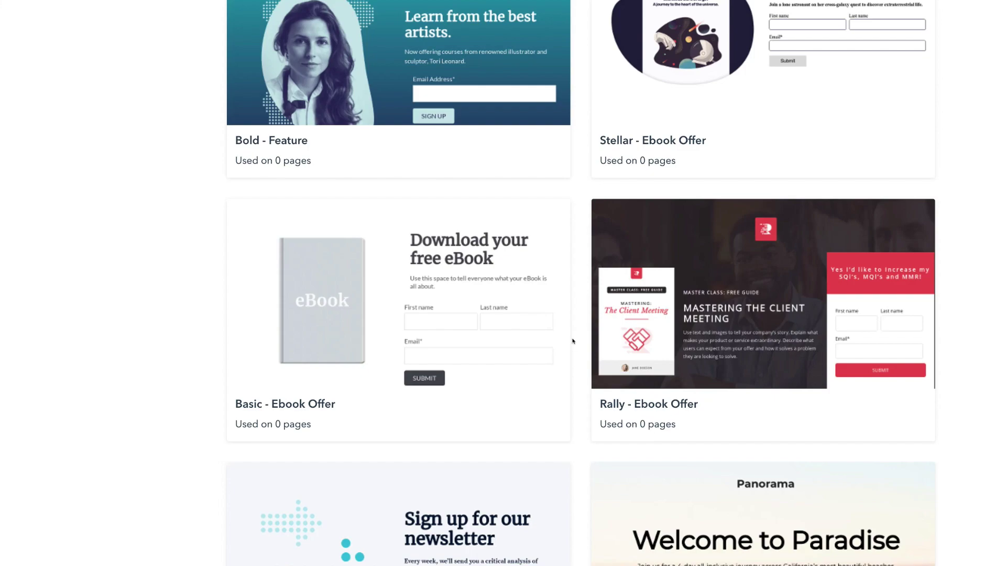
scroll(573, 341, down, 4)
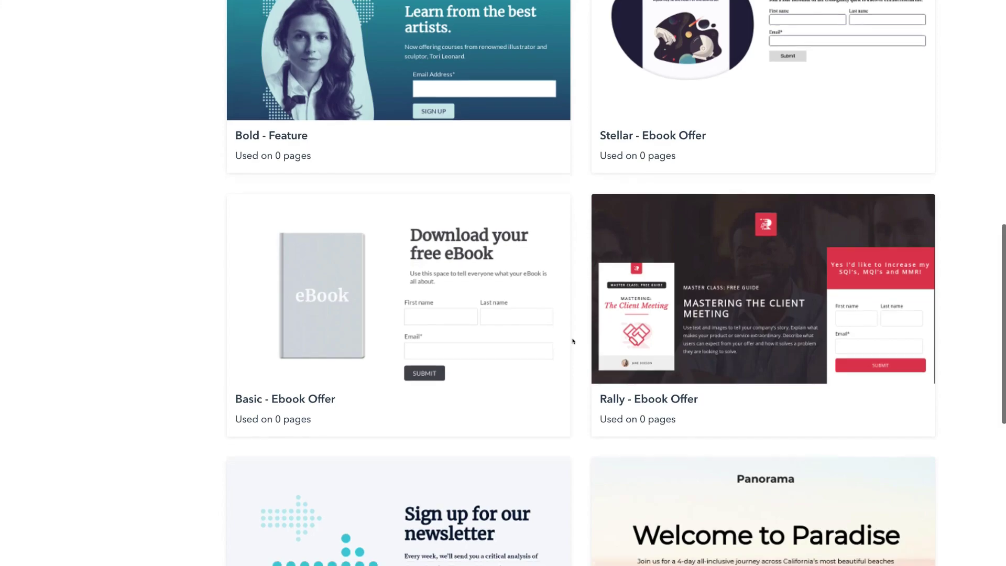
scroll(573, 341, down, 3)
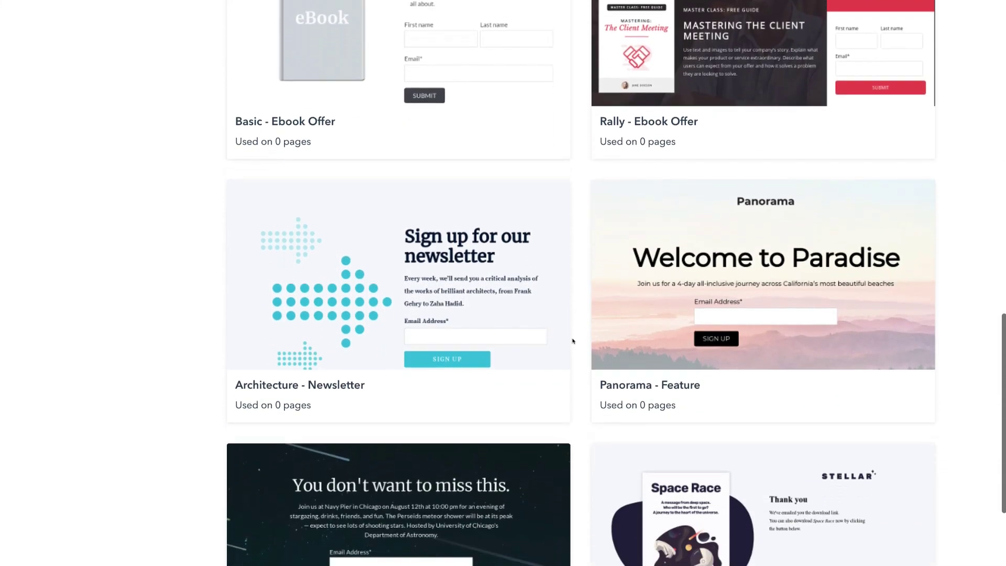
mouse_move(487, 223)
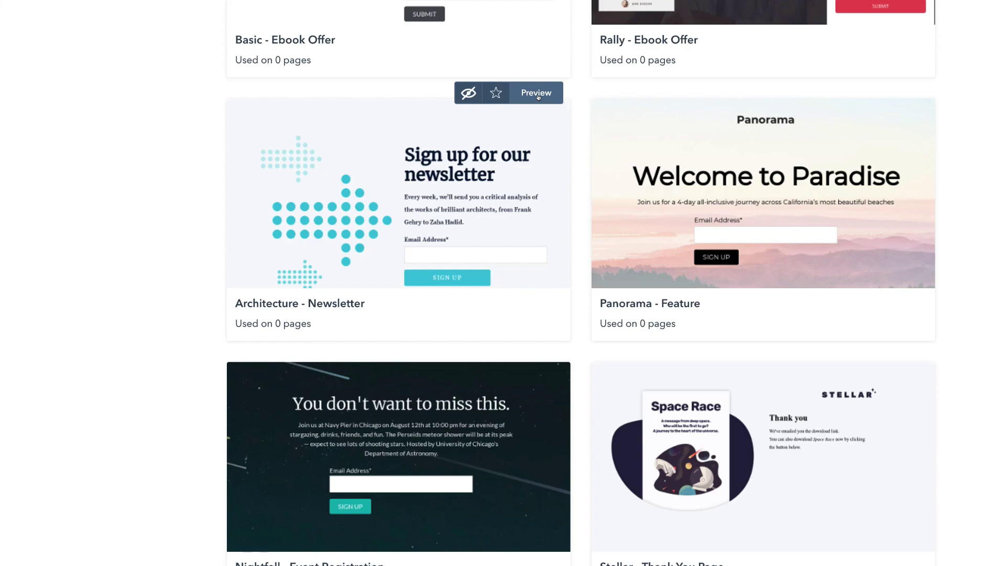
click(452, 189)
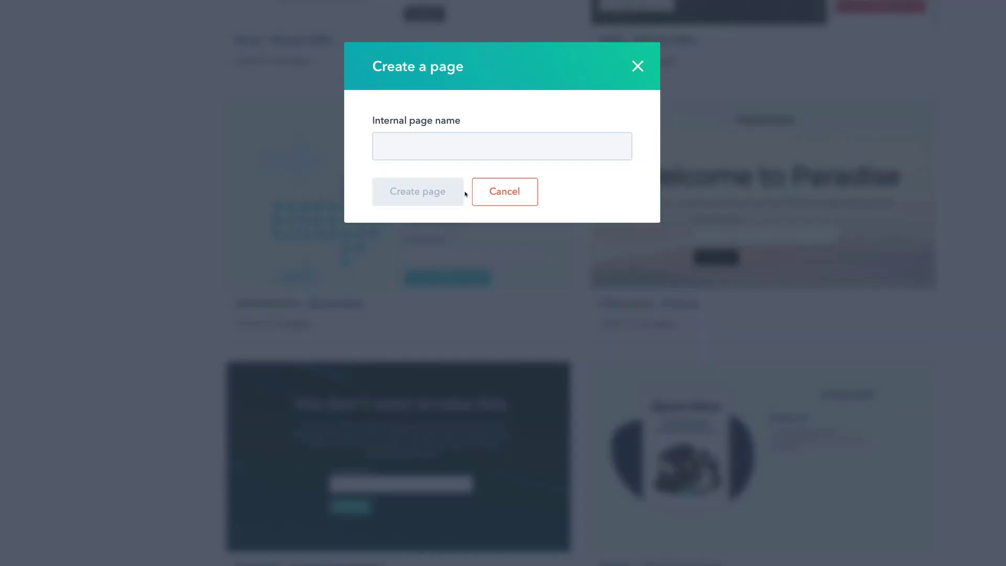
Give the new page the internal name 'Newsletter 1' and create it
click(439, 145)
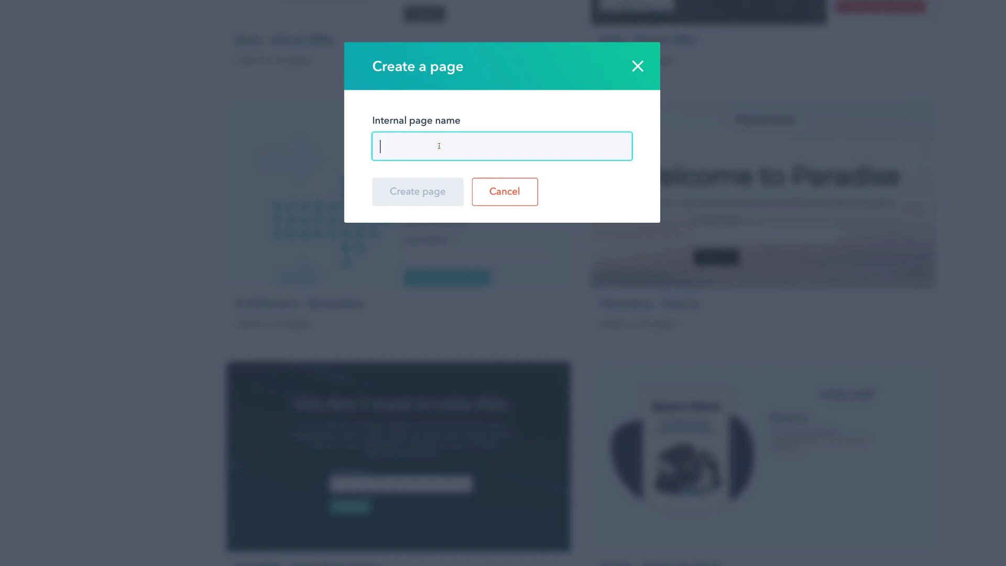
text(Newsletter 1)
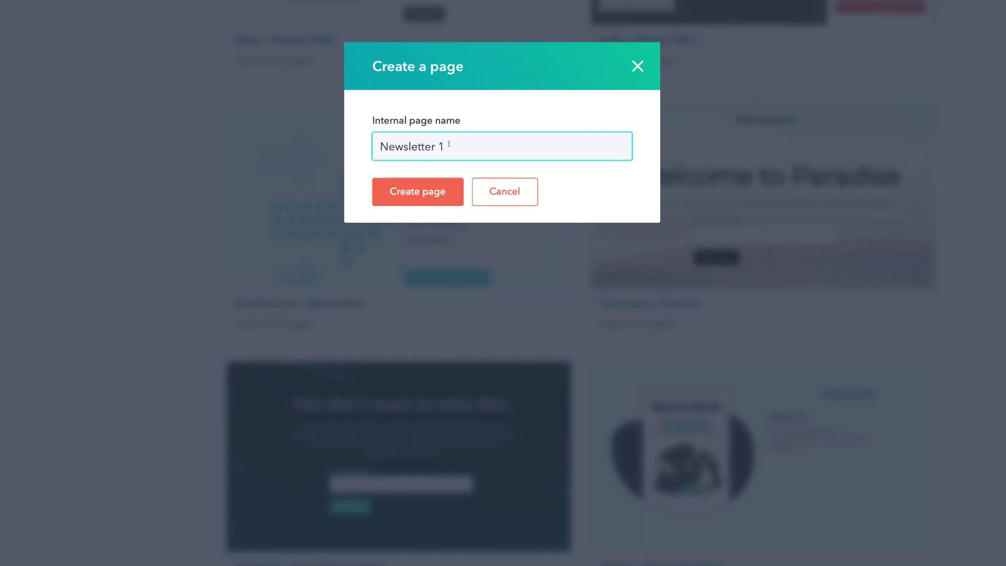
click(428, 197)
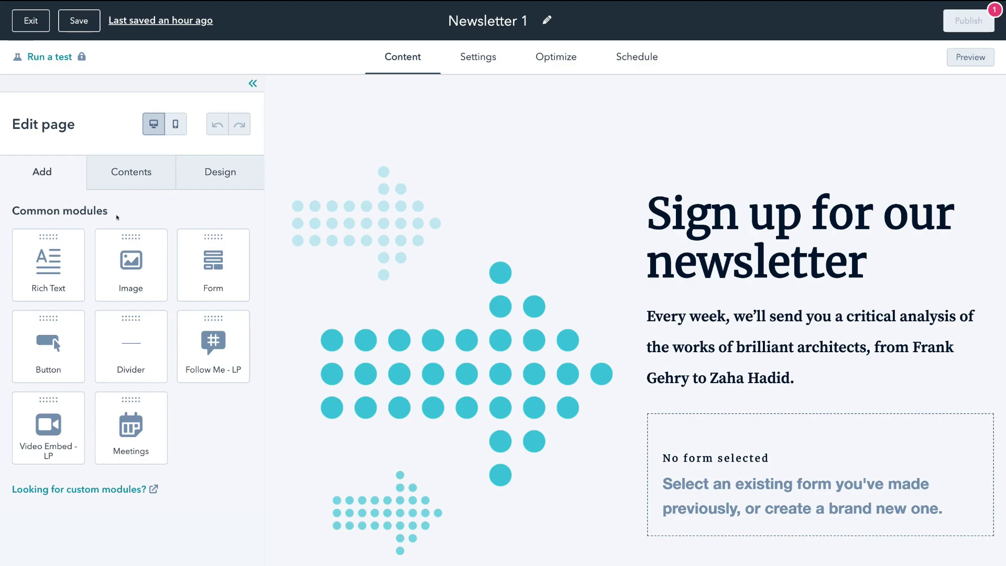
click(130, 182)
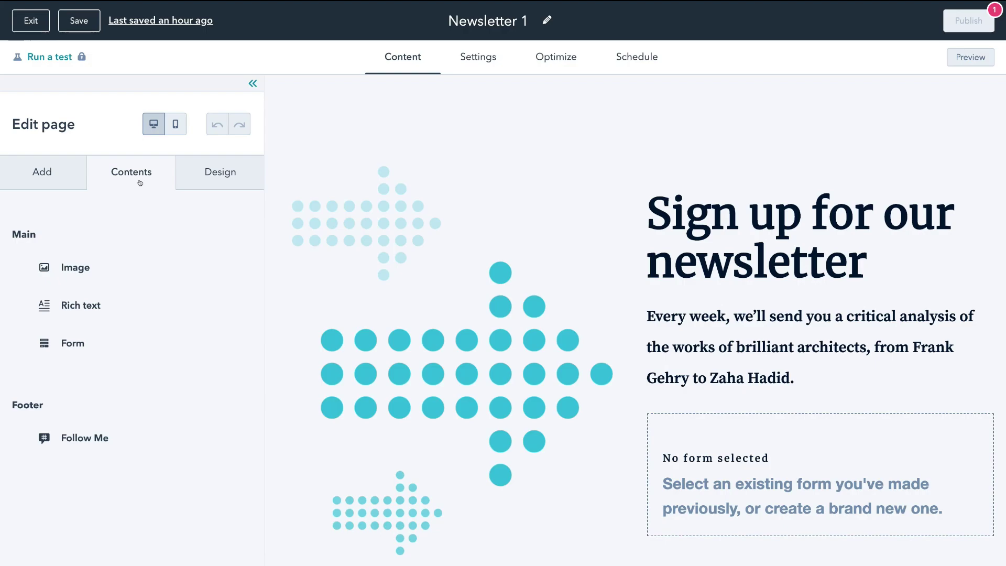
click(203, 187)
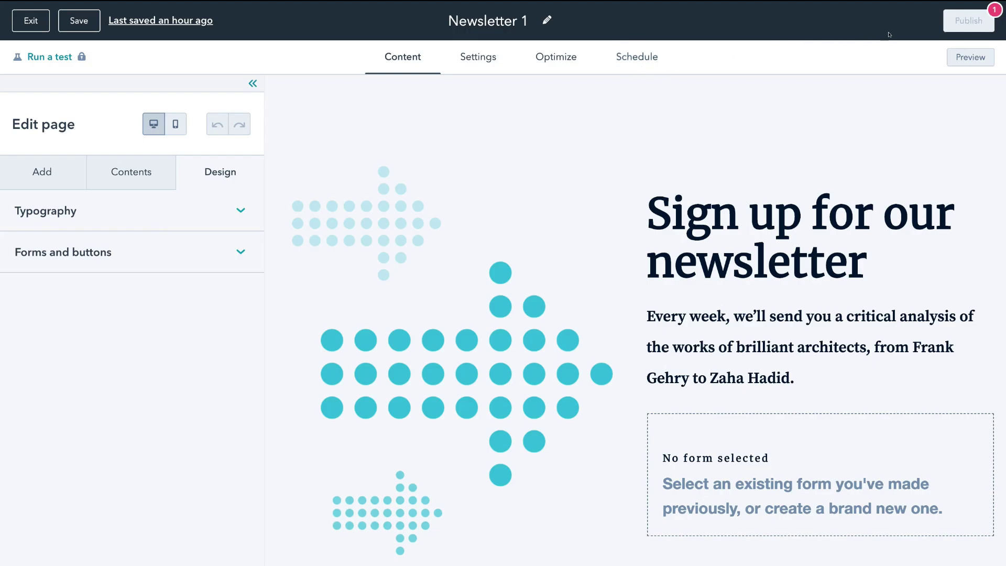
mouse_move(951, 21)
click(46, 171)
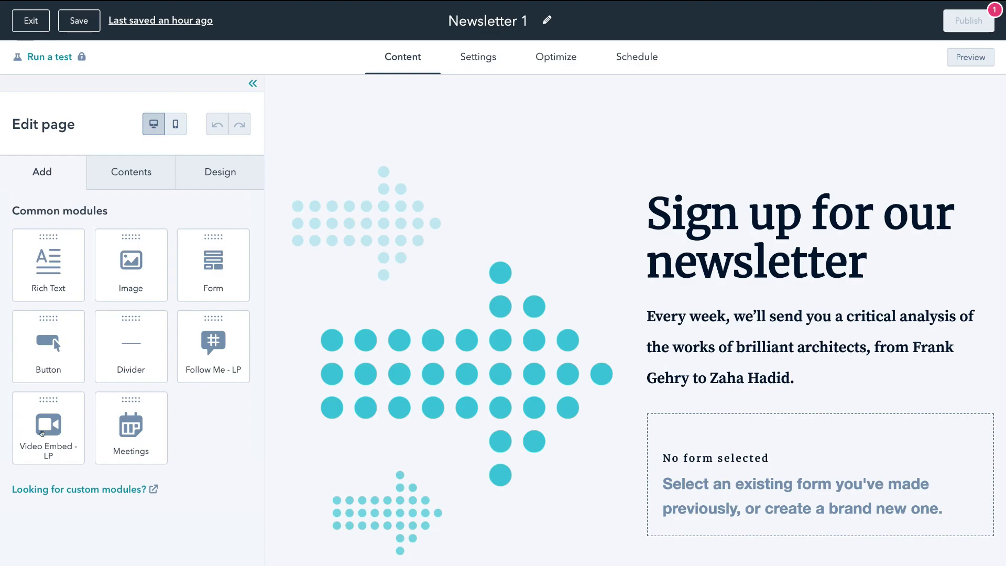
mouse_move(56, 493)
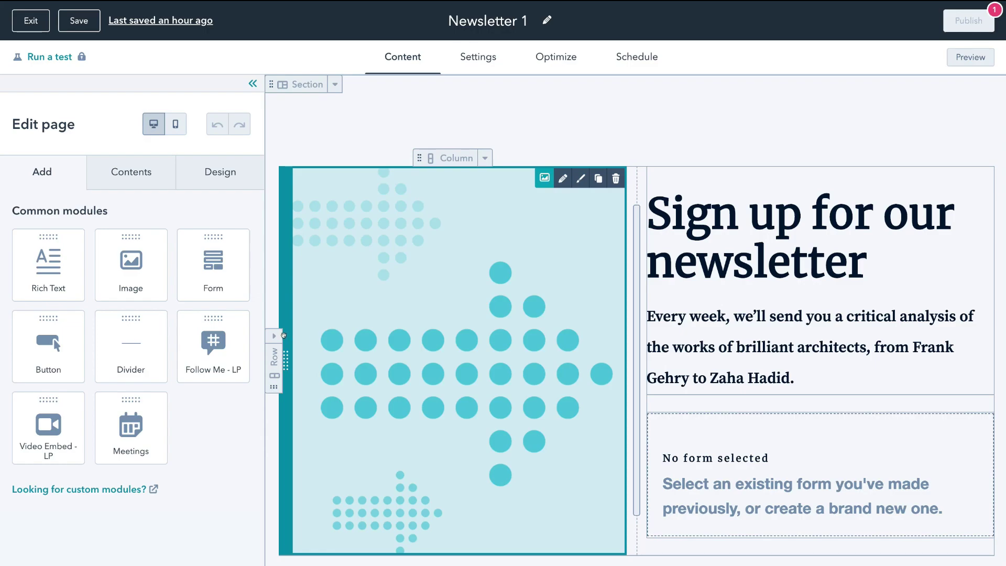
drag(298, 327, 700, 385)
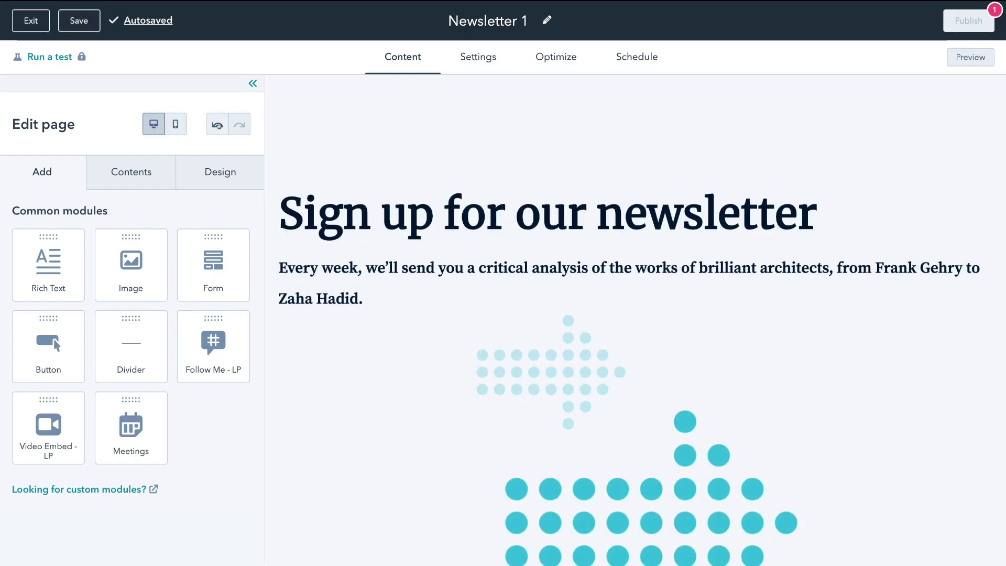
click(217, 126)
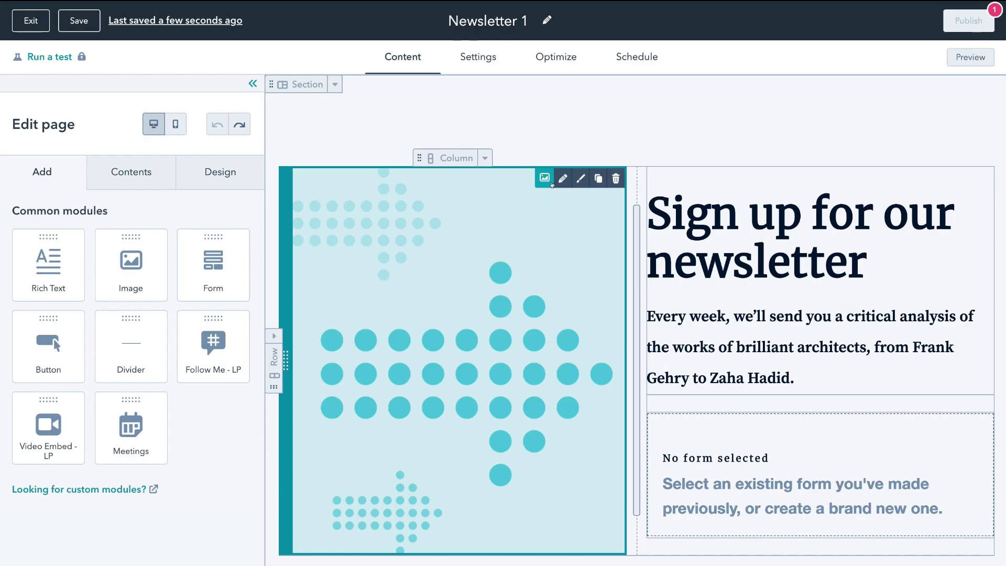
Open the arrows image's settings and review its alt text 'Illustration of arrows' and max width 457
click(560, 180)
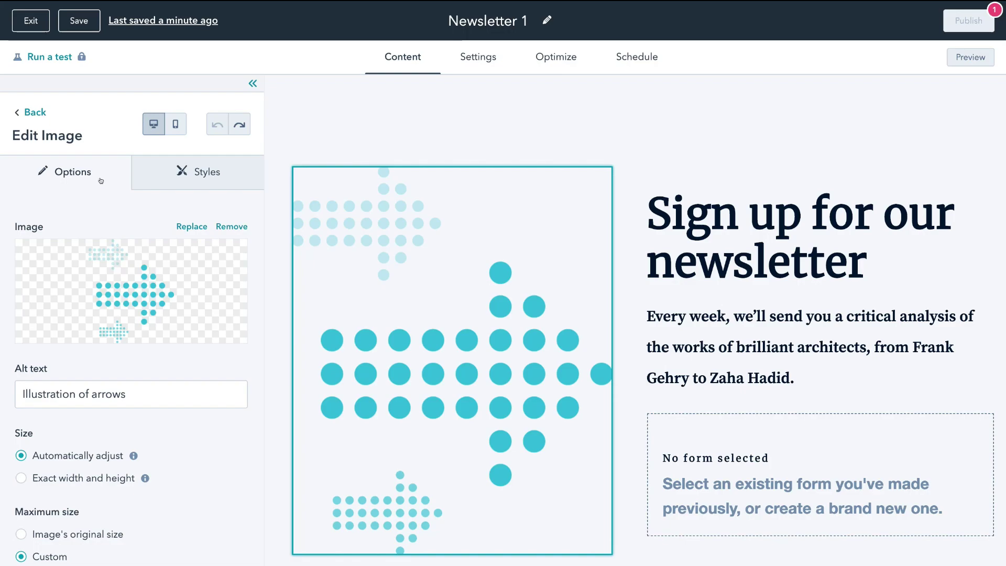
mouse_move(131, 289)
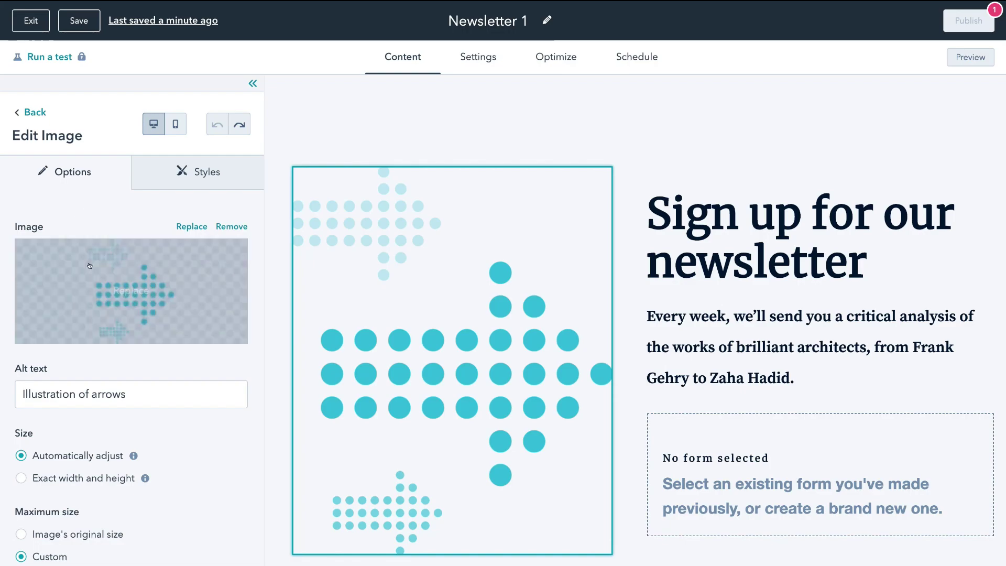
scroll(131, 290, down, 3)
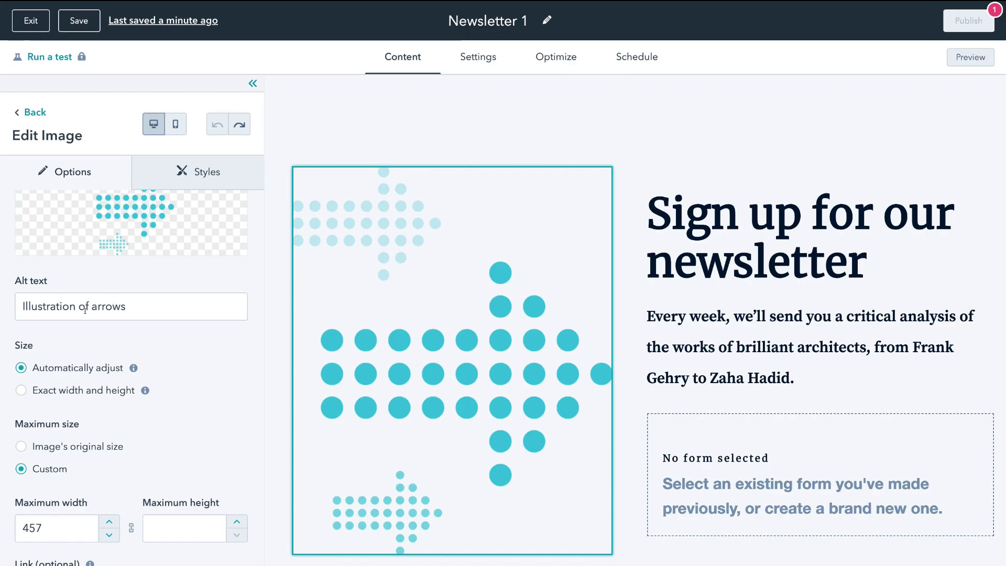
scroll(85, 310, up, 1)
scroll(63, 377, down, 2)
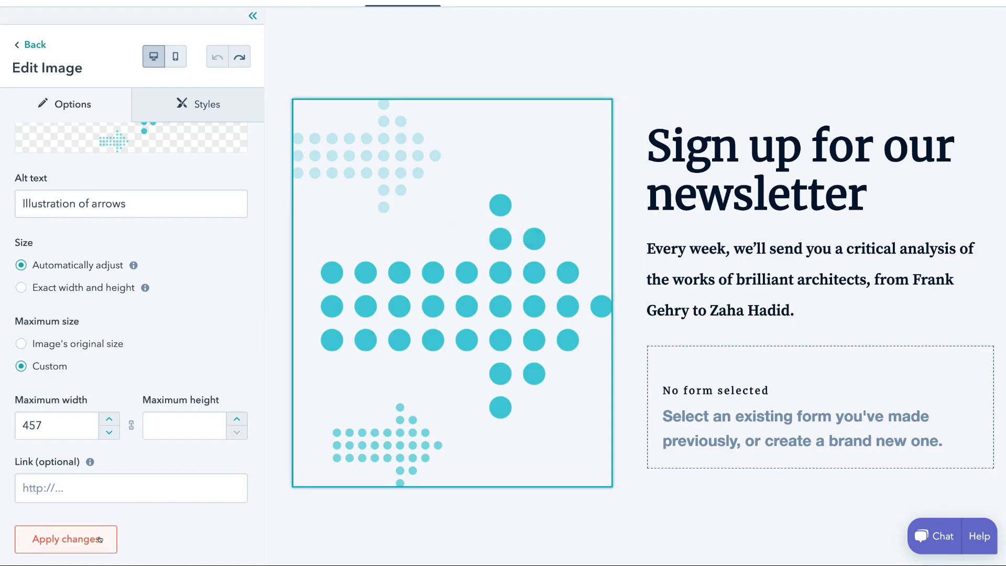
click(203, 104)
Hide the arrows image on this breakpoint, then make it visible again
click(48, 141)
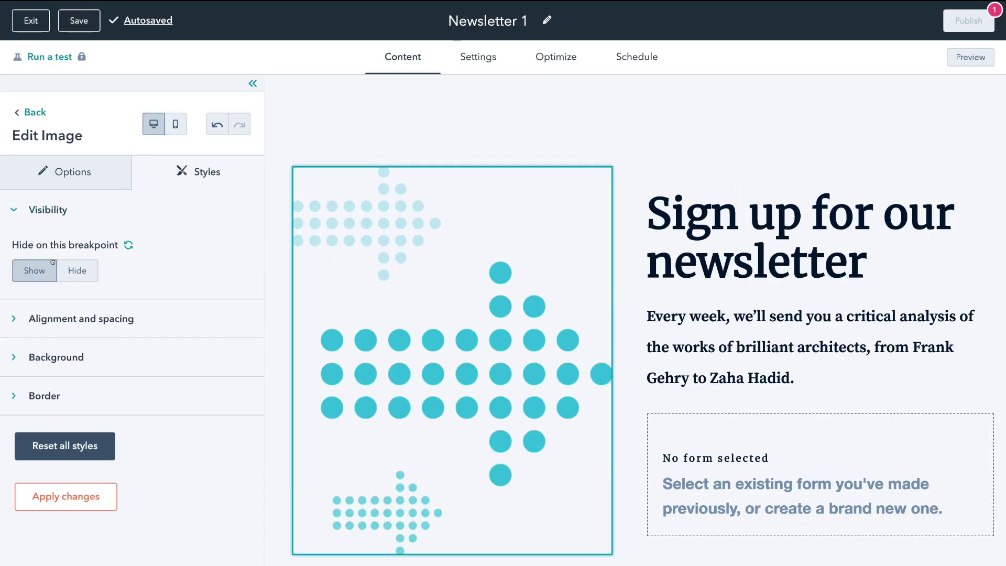
click(72, 202)
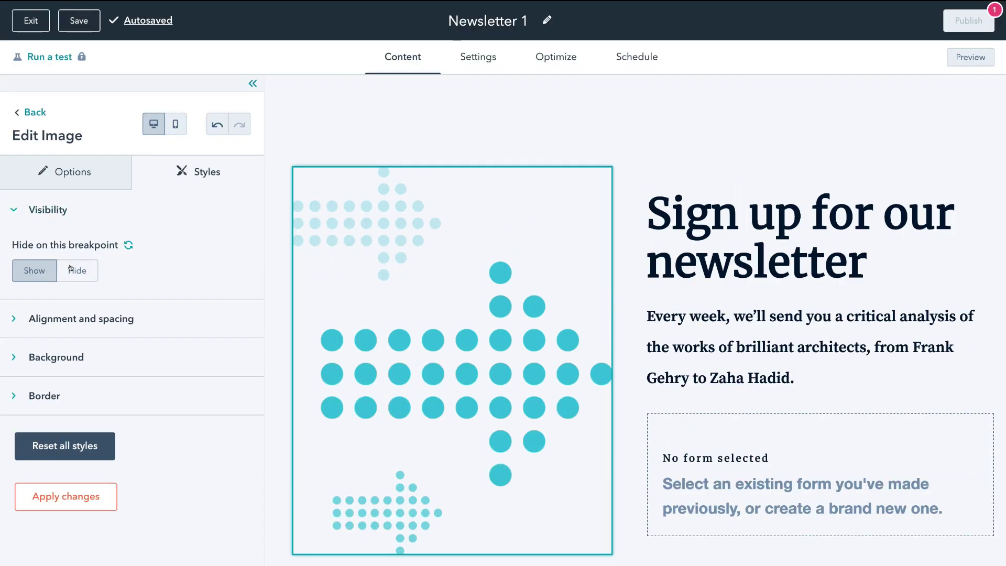
click(22, 268)
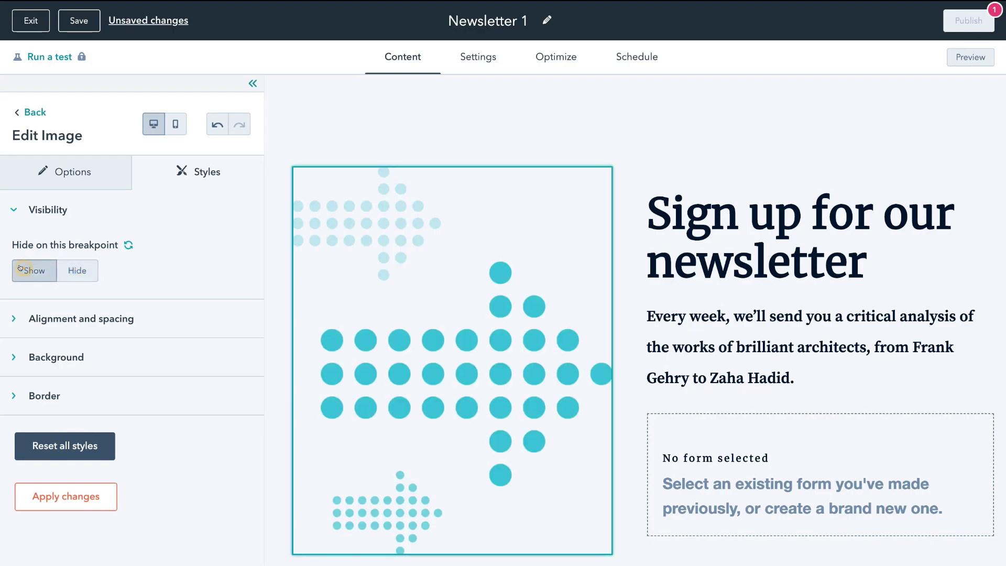
Left-align the arrows image in its column, keeping 0px padding
click(39, 324)
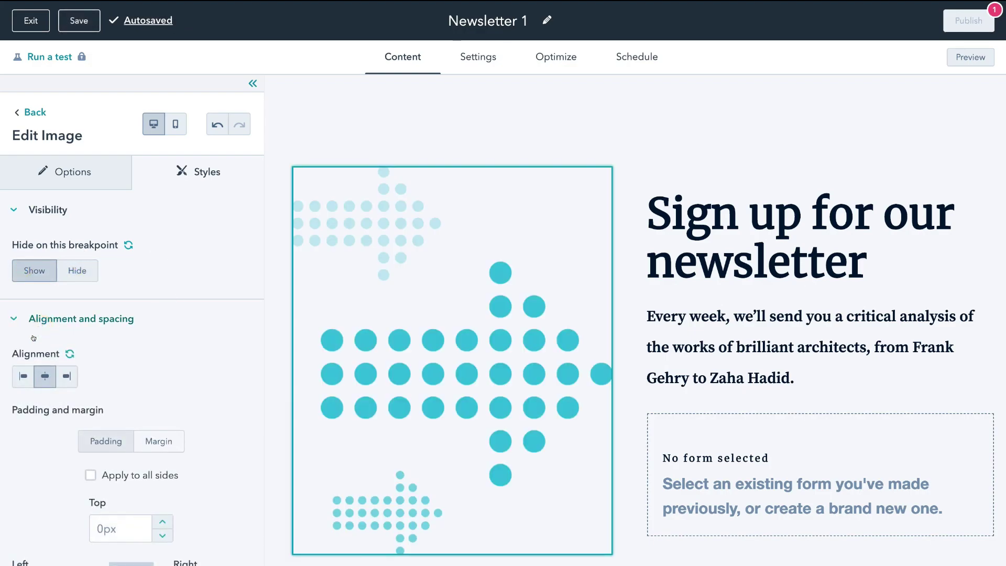
click(64, 376)
click(23, 376)
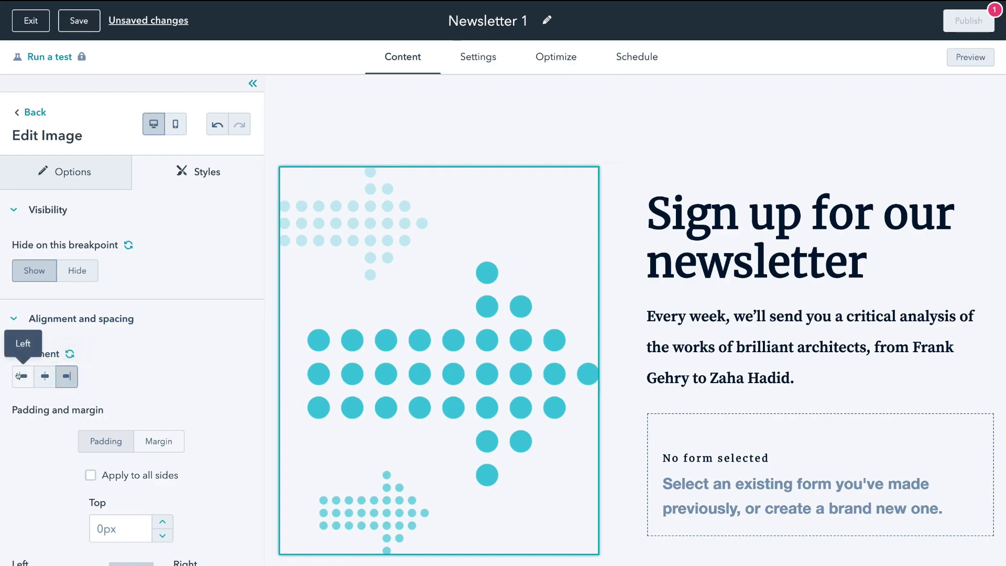
scroll(71, 376, down, 2)
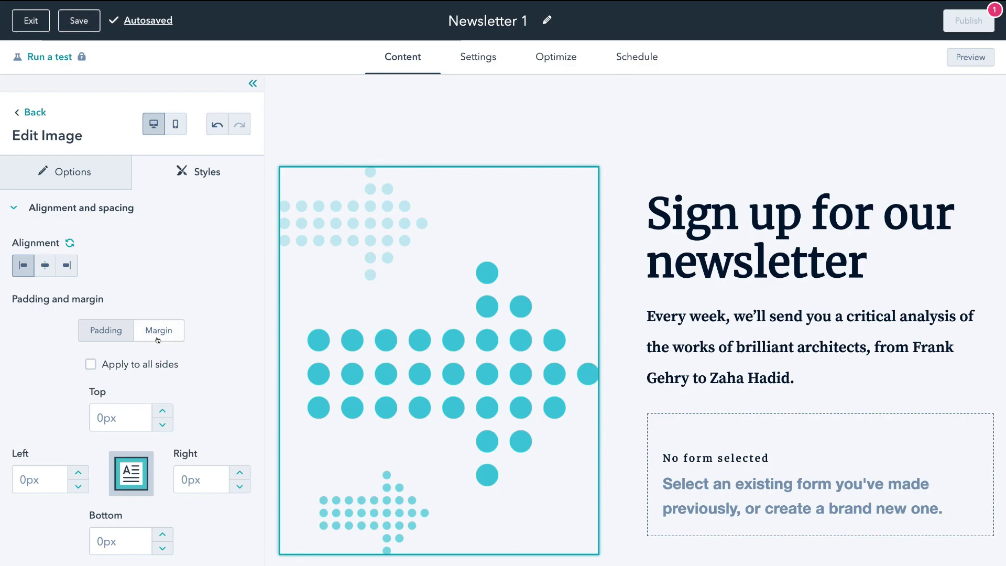
scroll(157, 339, down, 3)
click(82, 464)
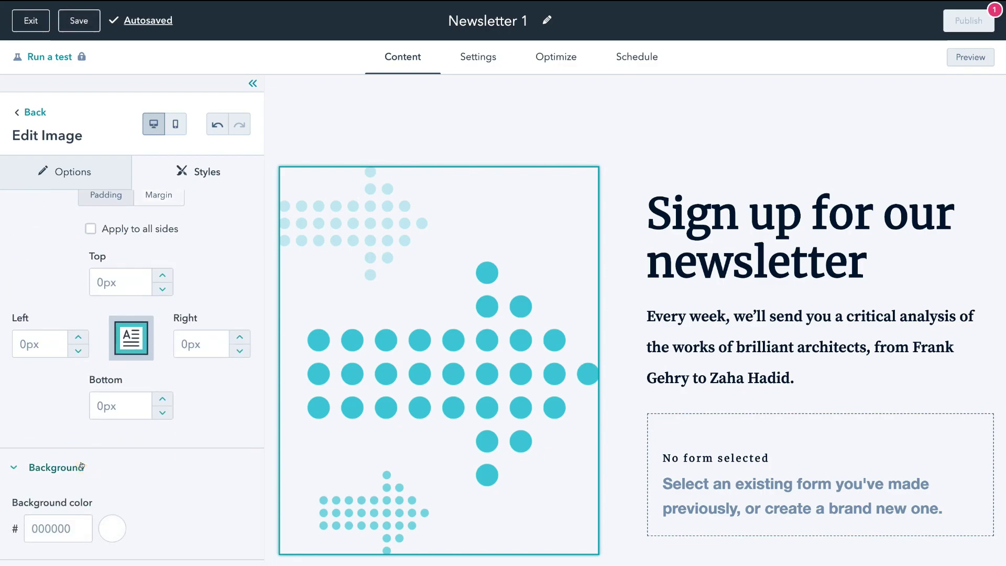
After trying red, set the arrows image background to white (FFFFFF)
scroll(105, 472, down, 1)
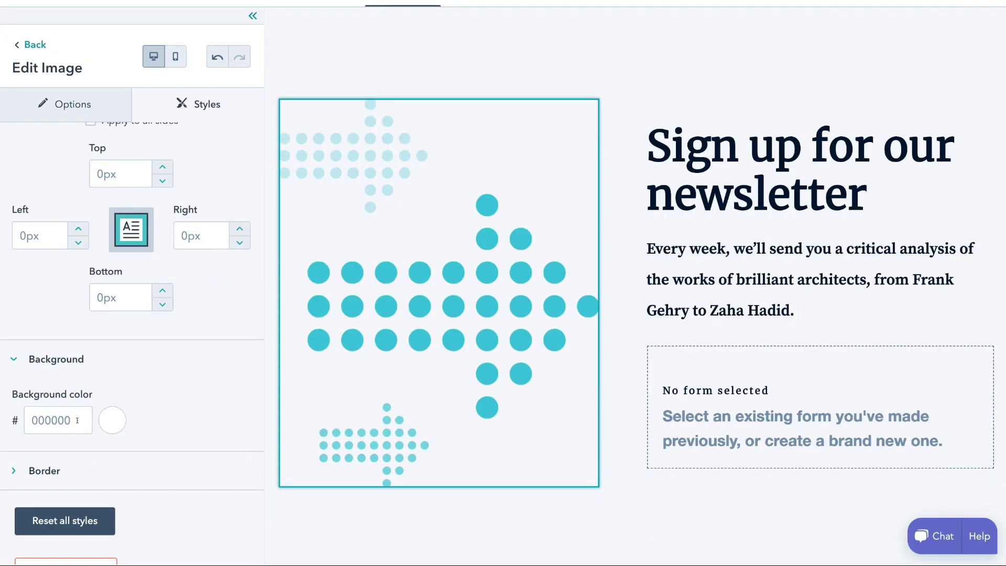
click(111, 421)
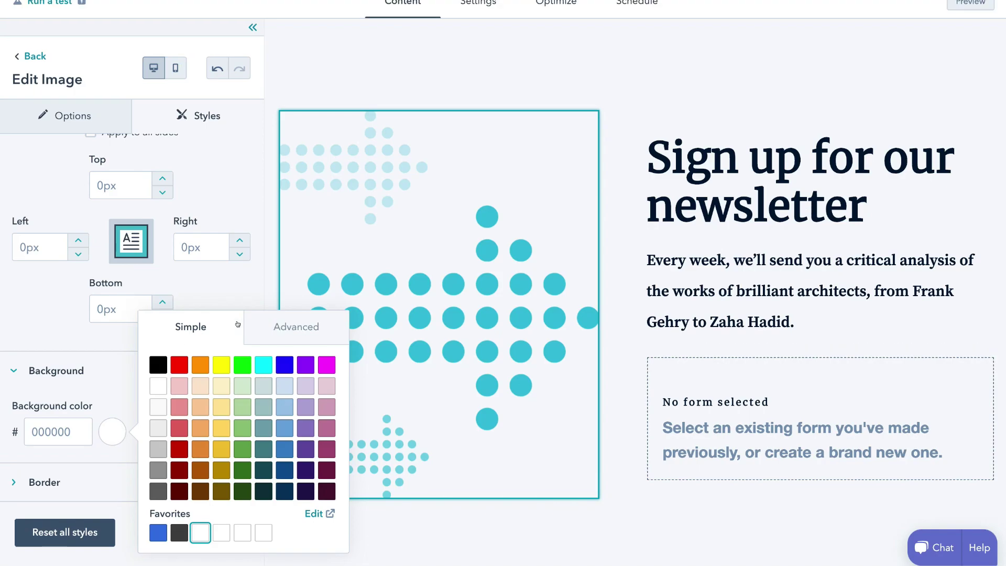
click(178, 363)
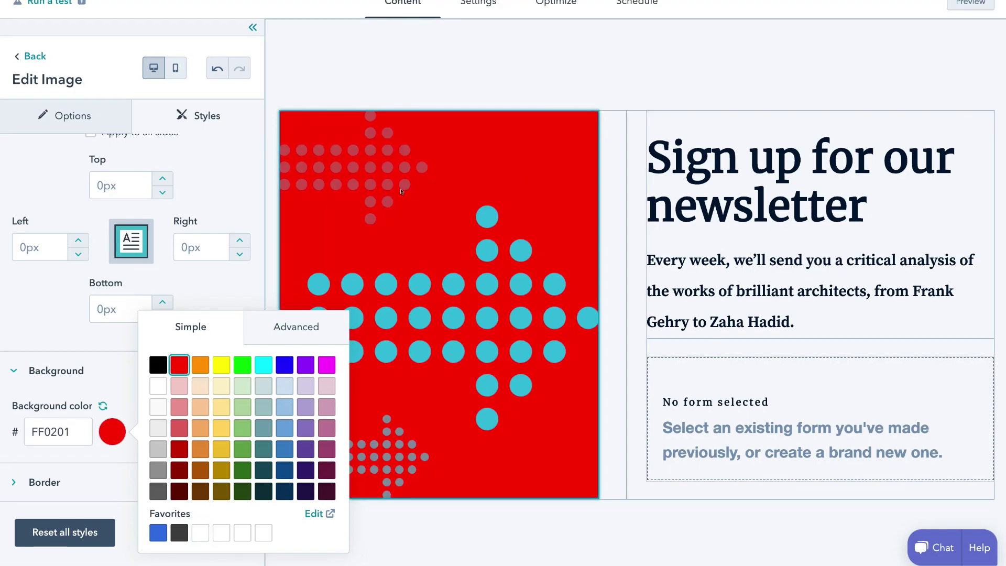
click(152, 385)
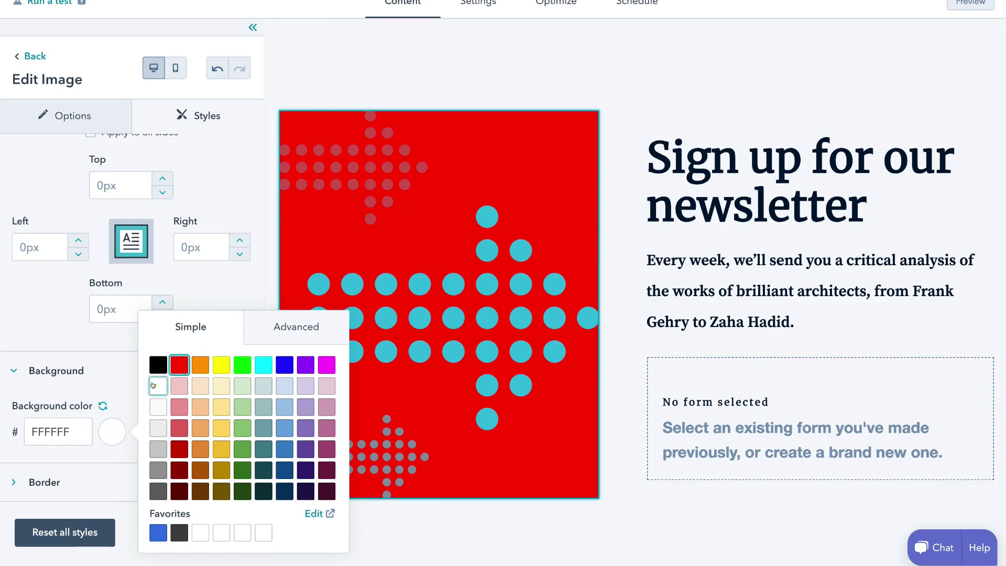
Leave the image border at 0px thickness and 0px radius, and apply the style changes
click(90, 477)
click(90, 477)
scroll(90, 475, down, 2)
scroll(90, 476, down, 1)
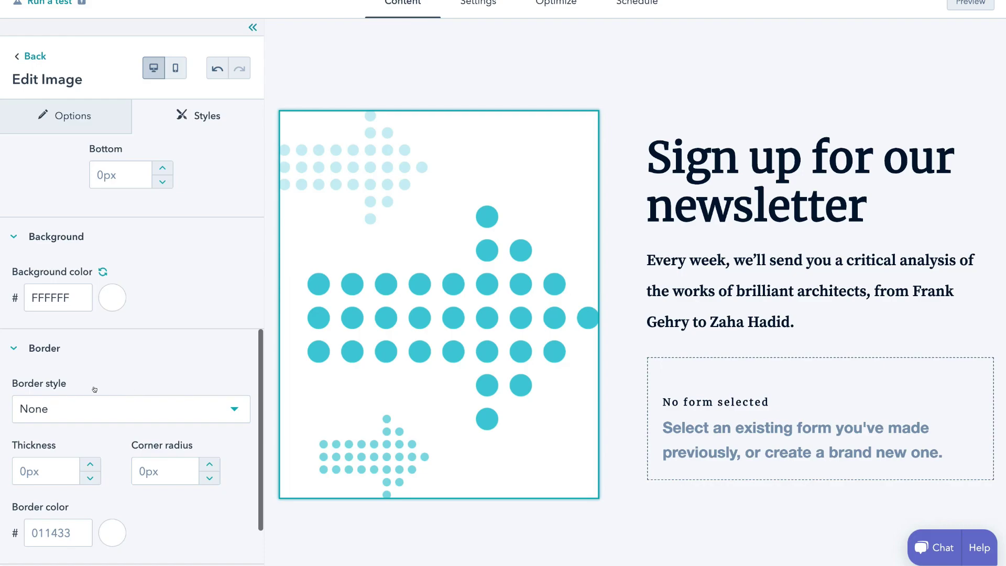
scroll(55, 408, down, 2)
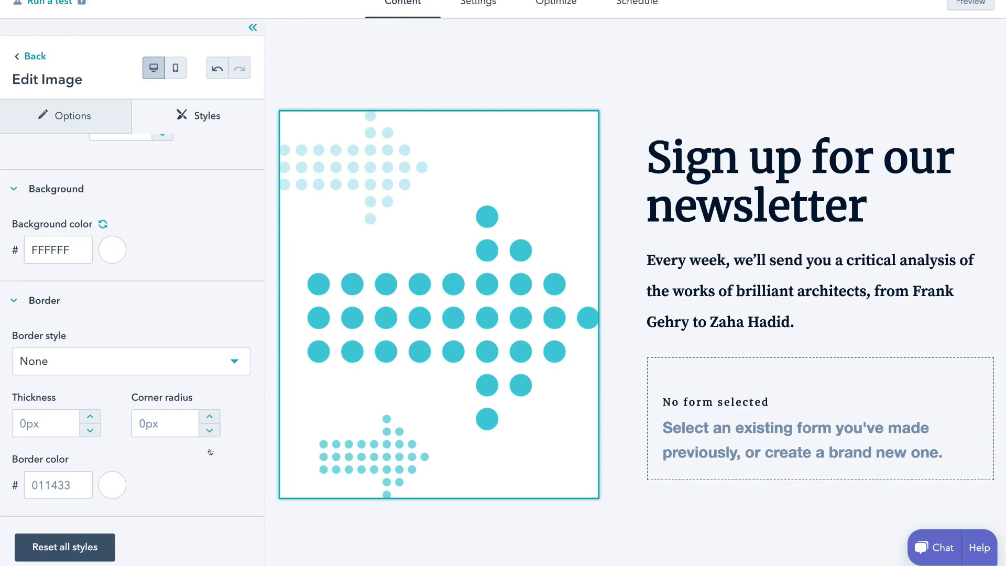
scroll(31, 539, down, 2)
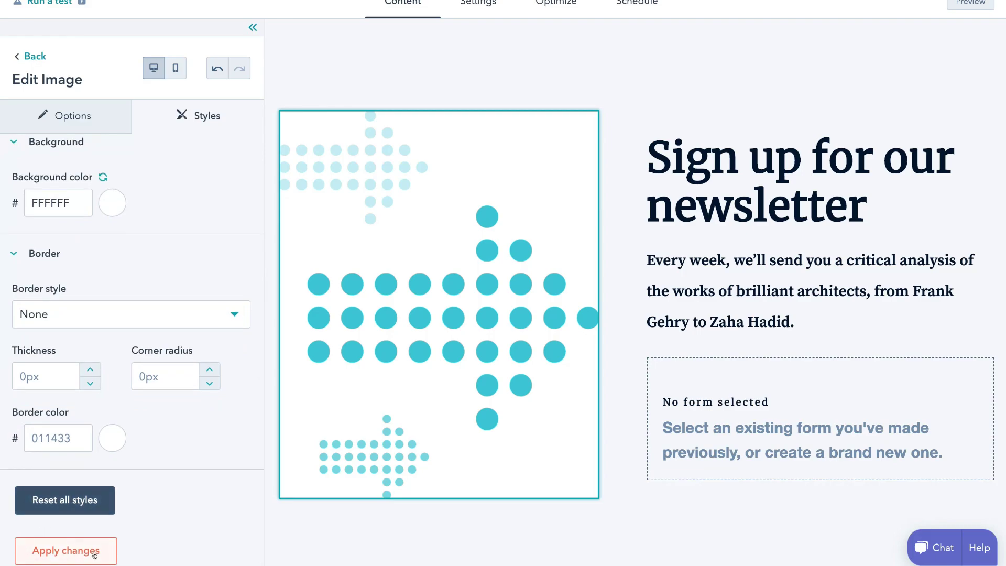
click(66, 550)
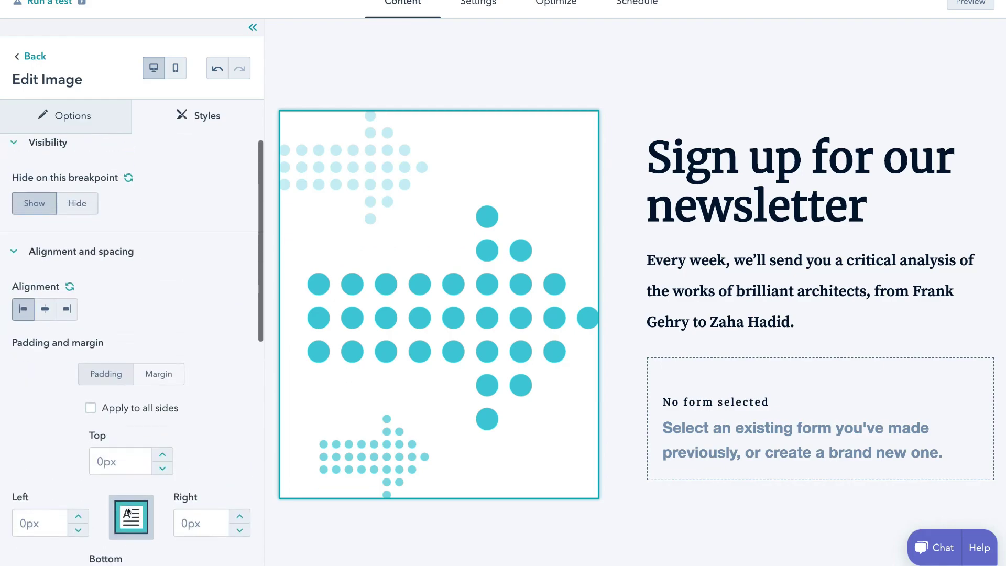
Open the sign-up heading's rich text module in the expanded editor, select its text, and view its styles
click(81, 120)
click(157, 116)
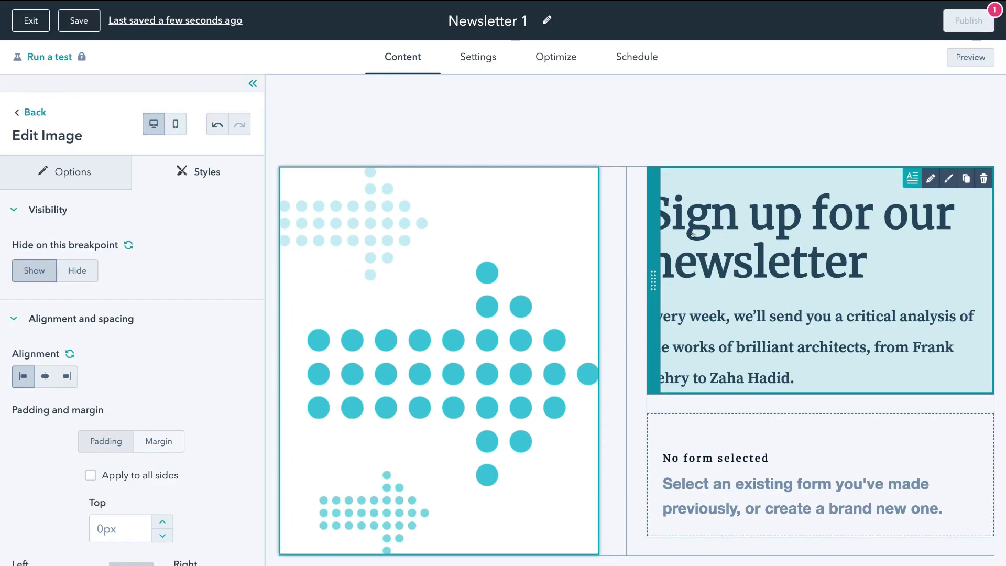
click(923, 179)
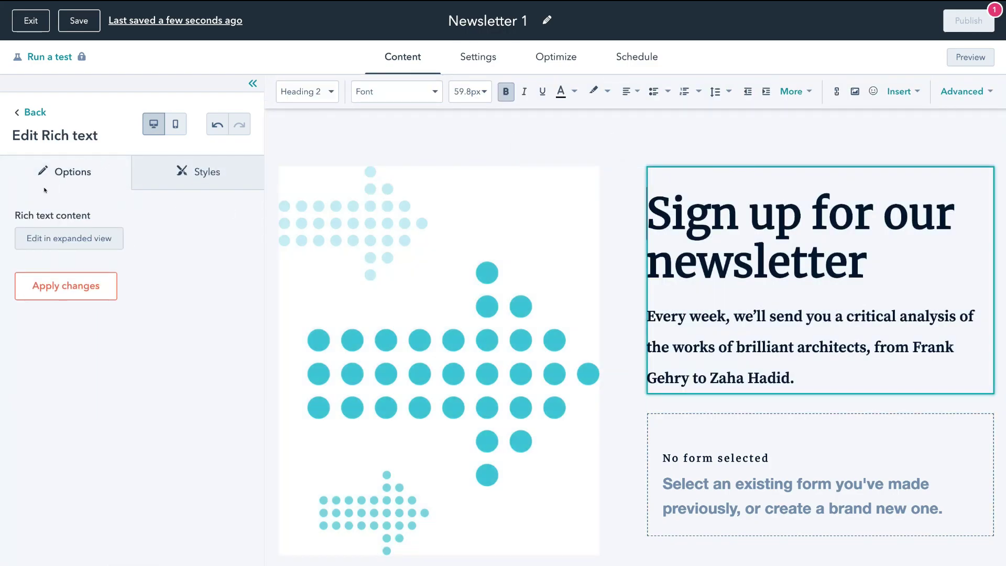
click(74, 232)
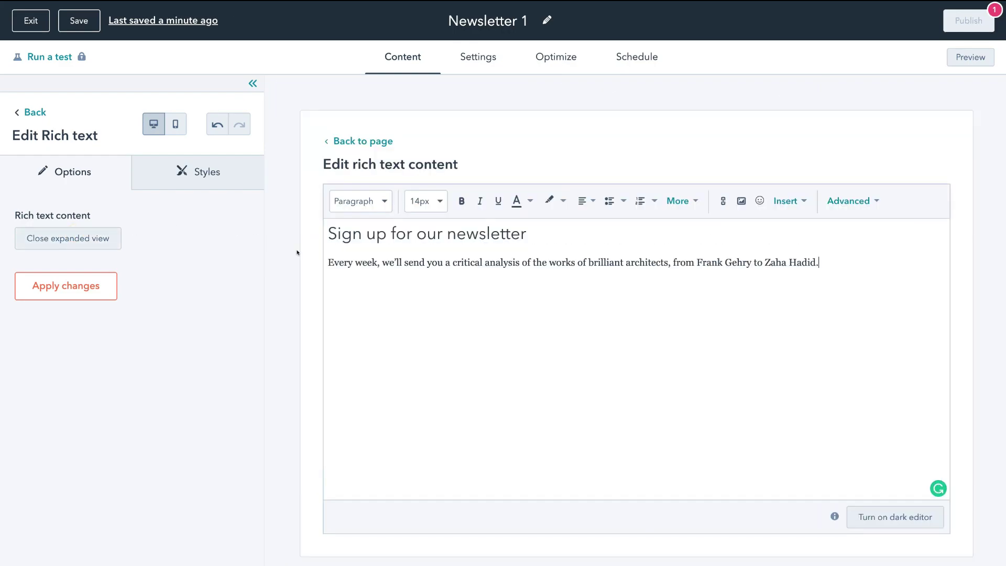
drag(825, 264, 326, 231)
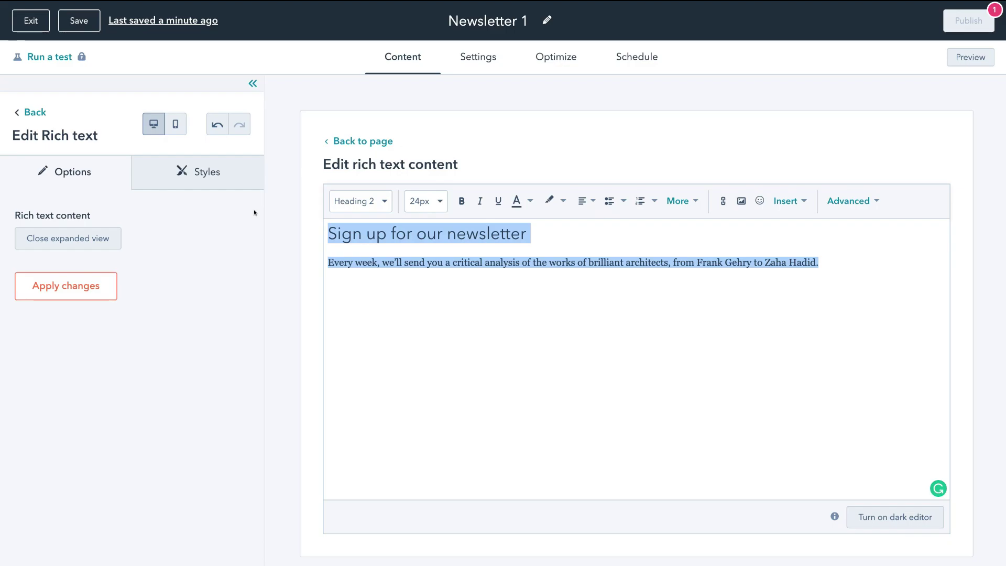
click(228, 181)
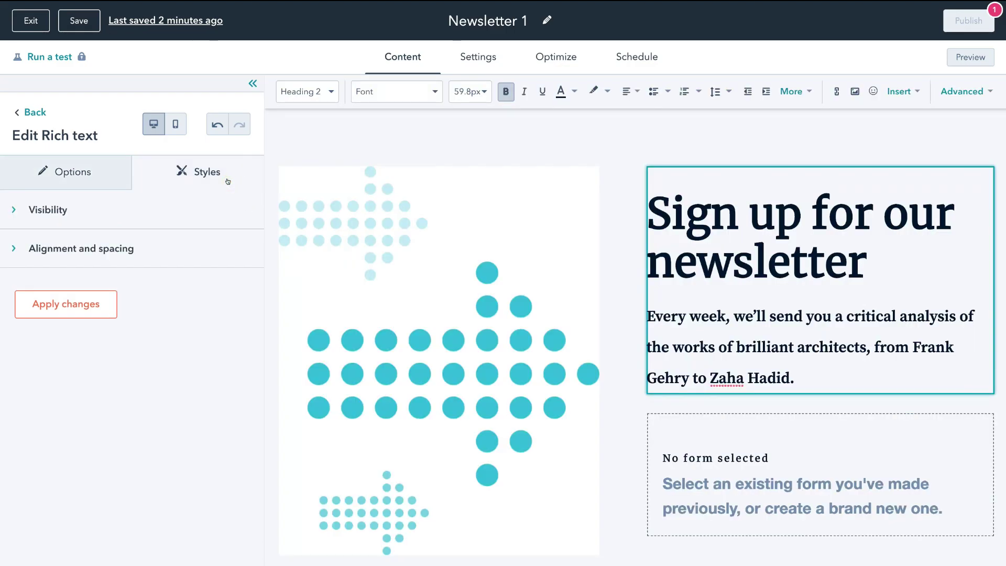
Check the heading's visibility and alignment settings, then open the empty signup form module's settings
click(47, 210)
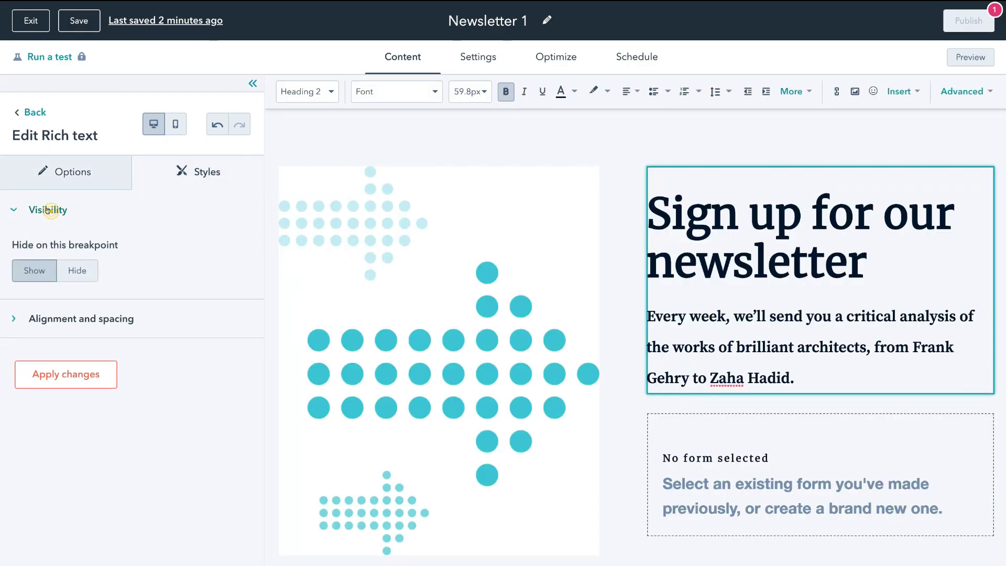
click(15, 318)
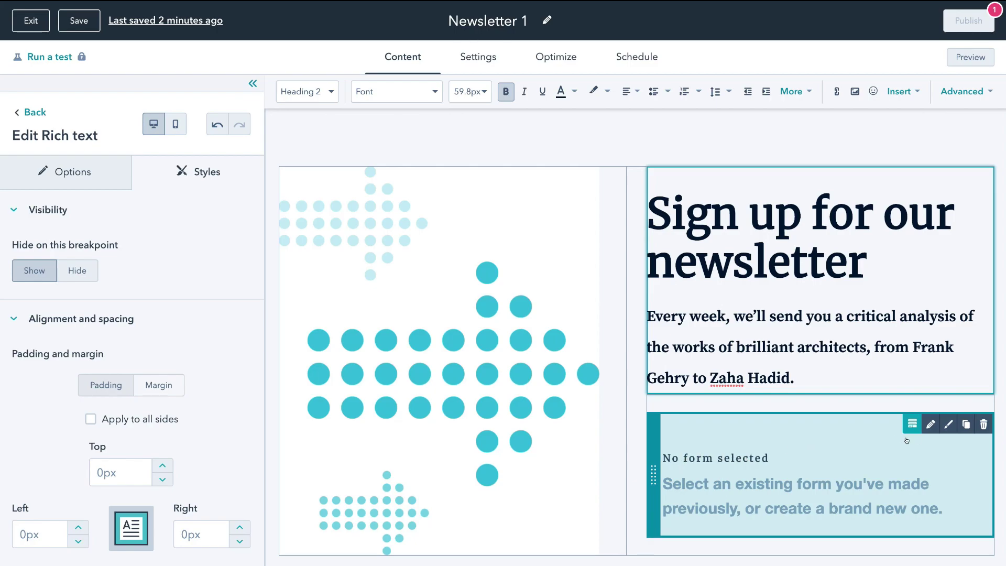
click(930, 424)
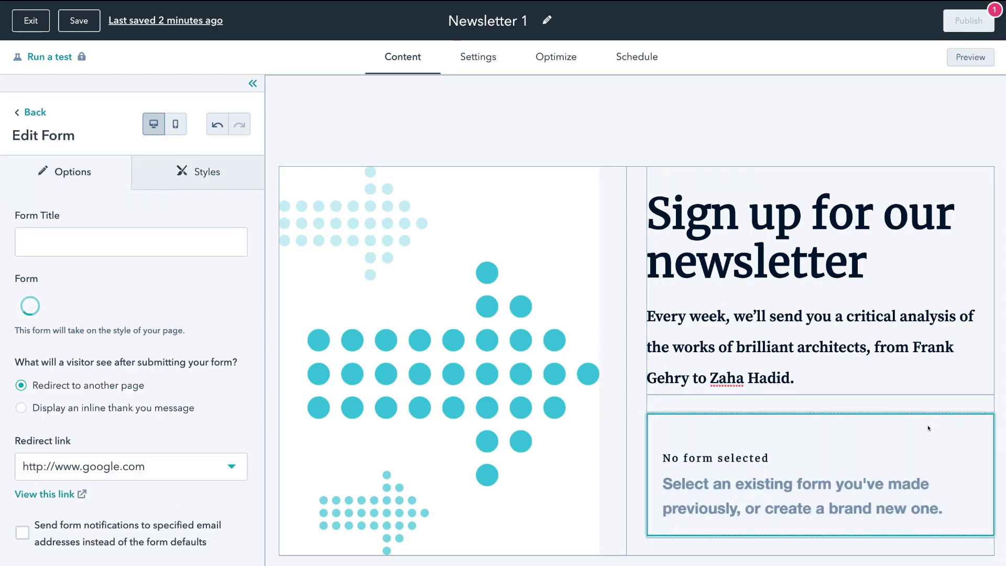
Title the form module 'Join Us Today' and attach a new Newsletter 1 form with the default name
click(117, 242)
text(Join Us Today)
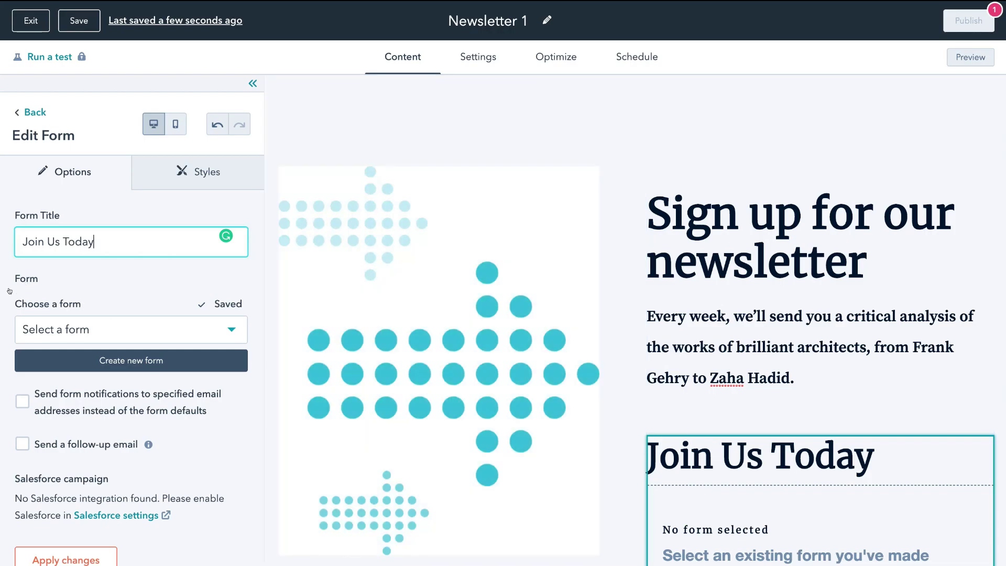
click(182, 326)
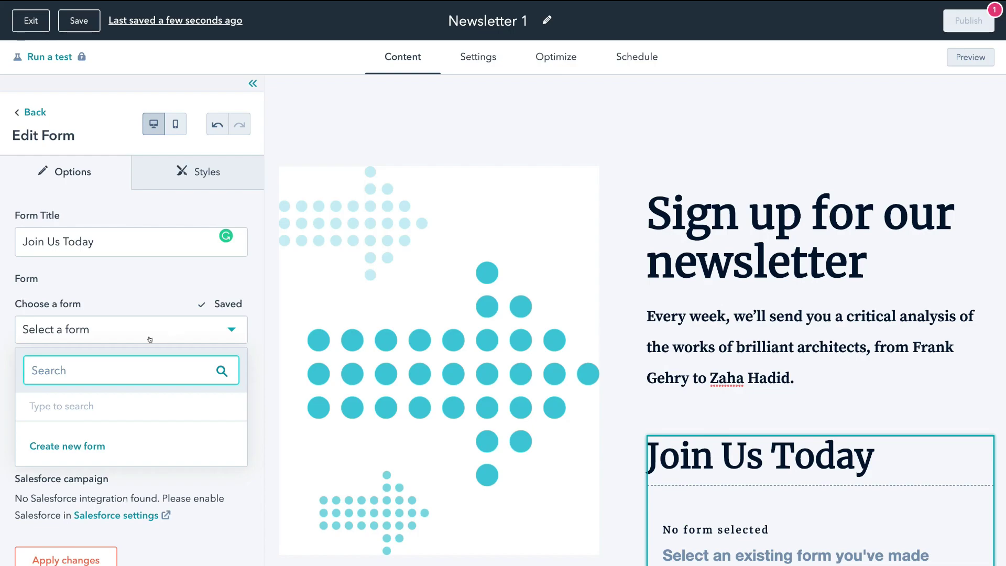
click(52, 445)
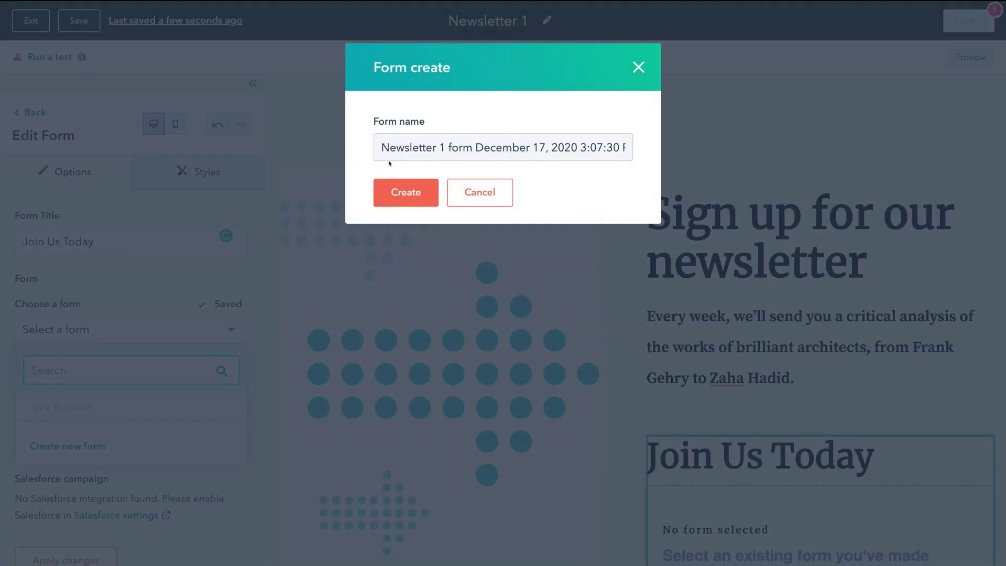
click(406, 192)
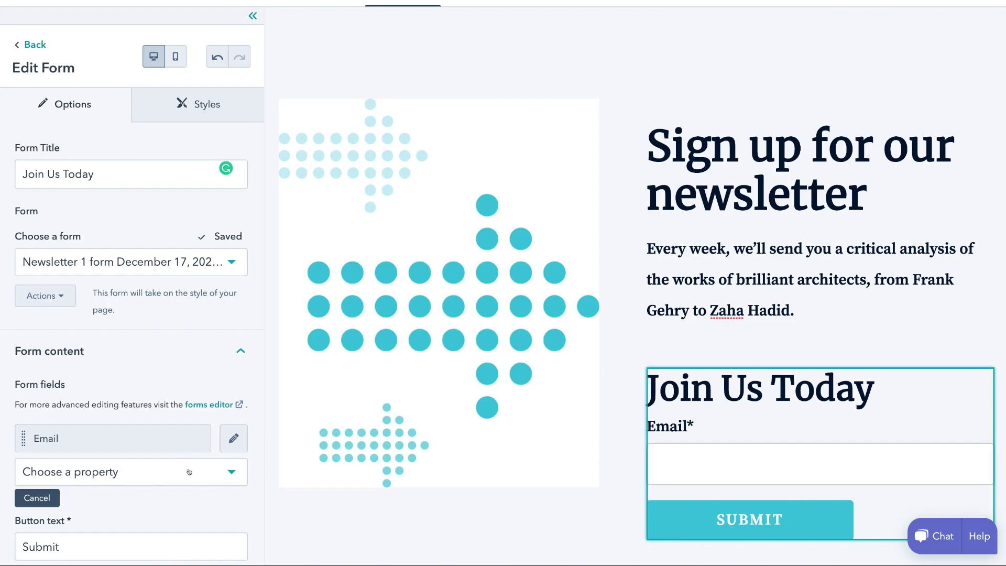
Search contact properties for 'name' and add a First Name field below Email
click(230, 472)
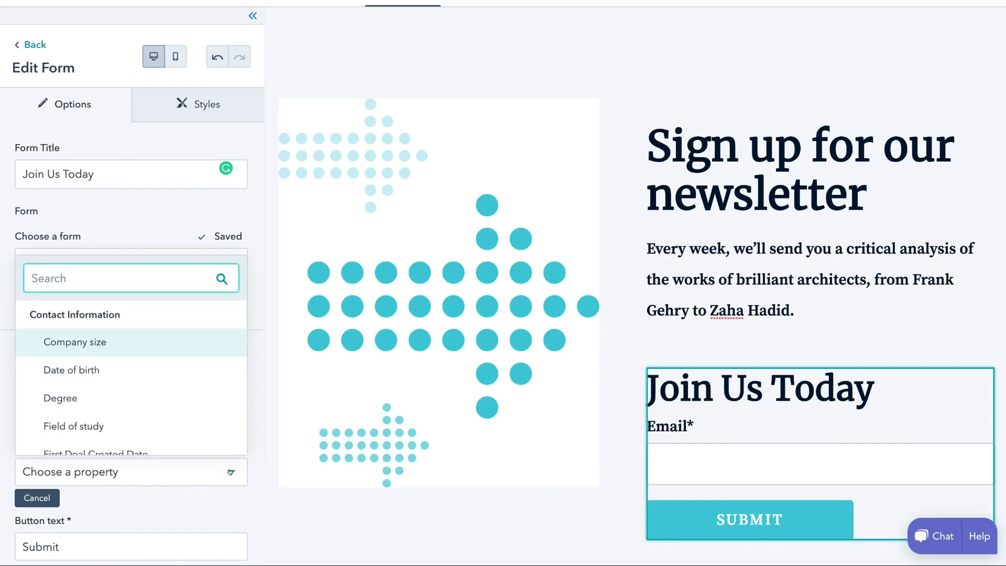
scroll(179, 356, down, 5)
scroll(178, 355, down, 3)
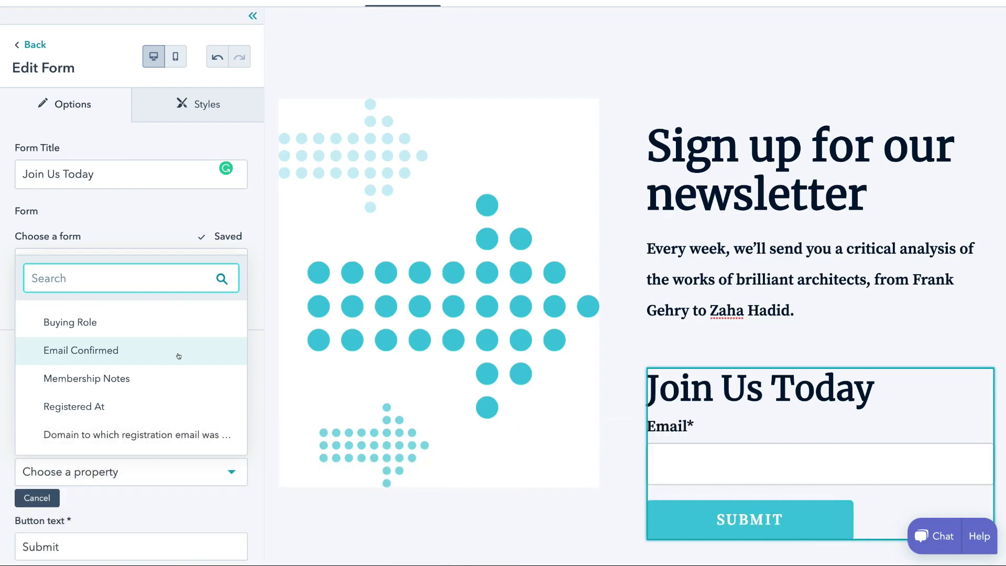
scroll(178, 356, up, 5)
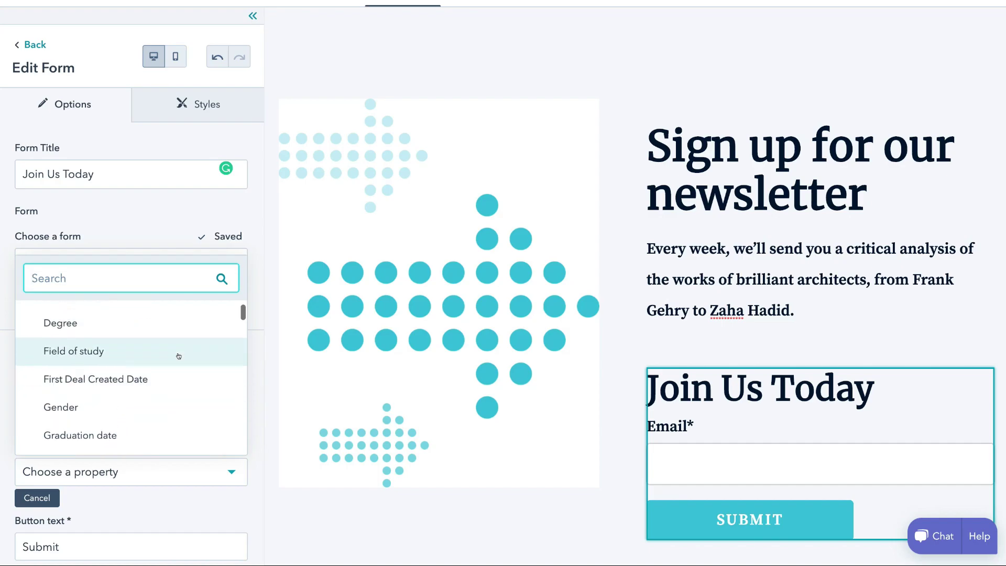
scroll(179, 356, down, 3)
scroll(179, 356, up, 2)
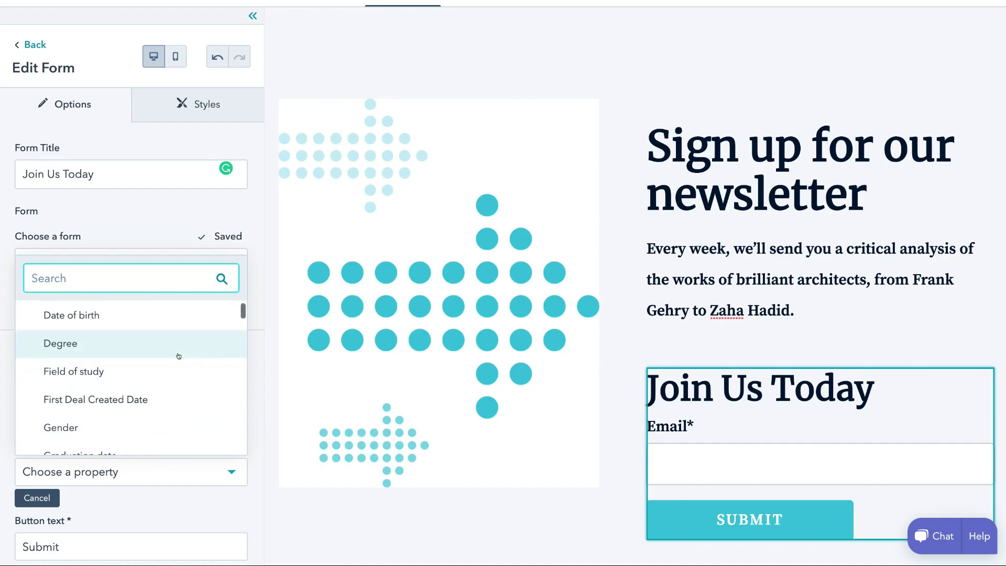
text(name)
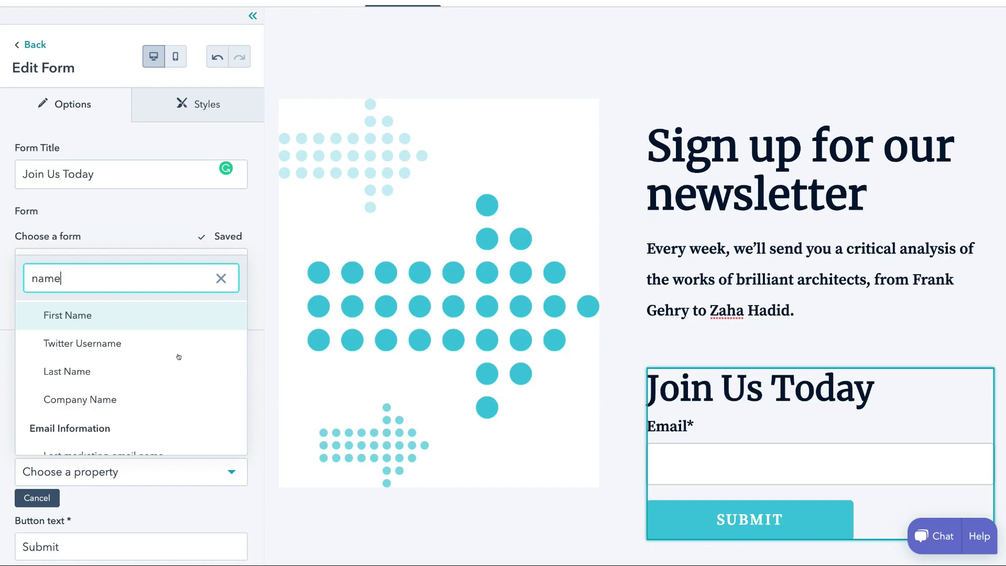
click(133, 309)
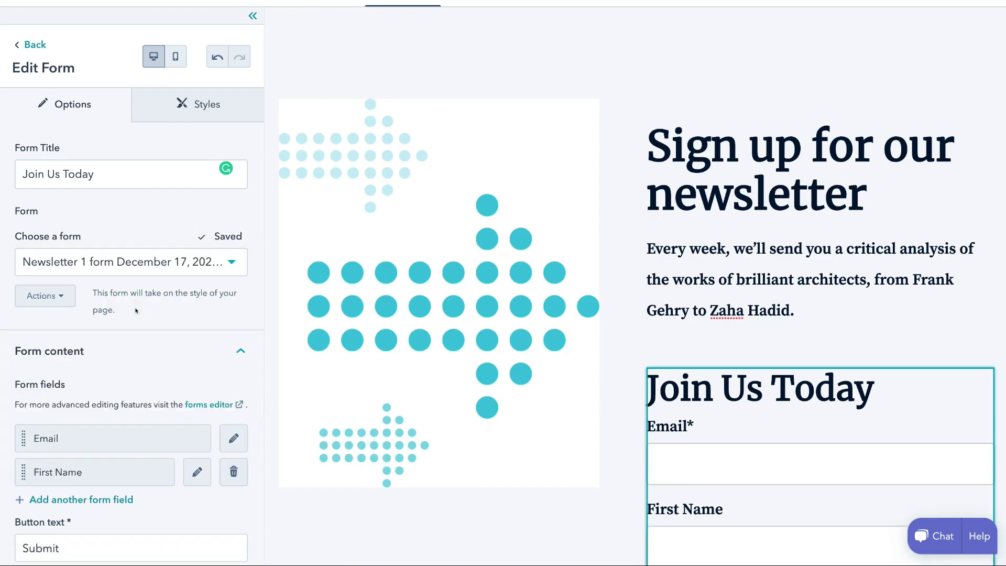
scroll(599, 377, down, 2)
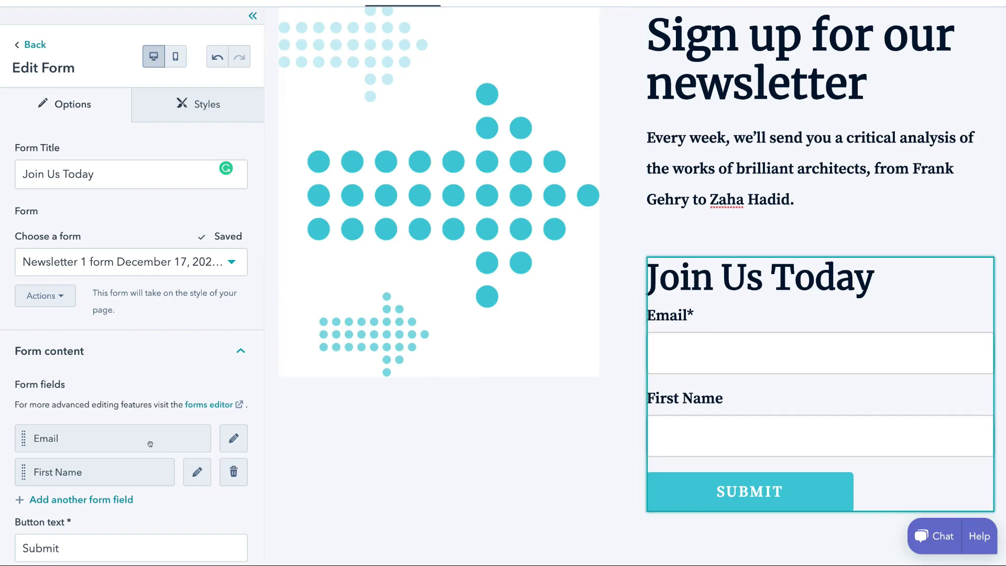
scroll(153, 442, down, 2)
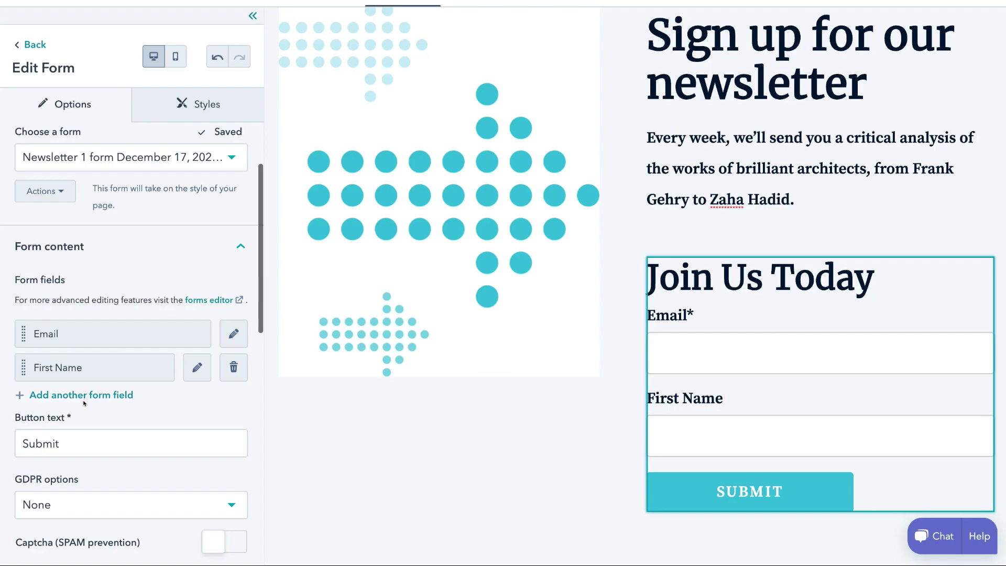
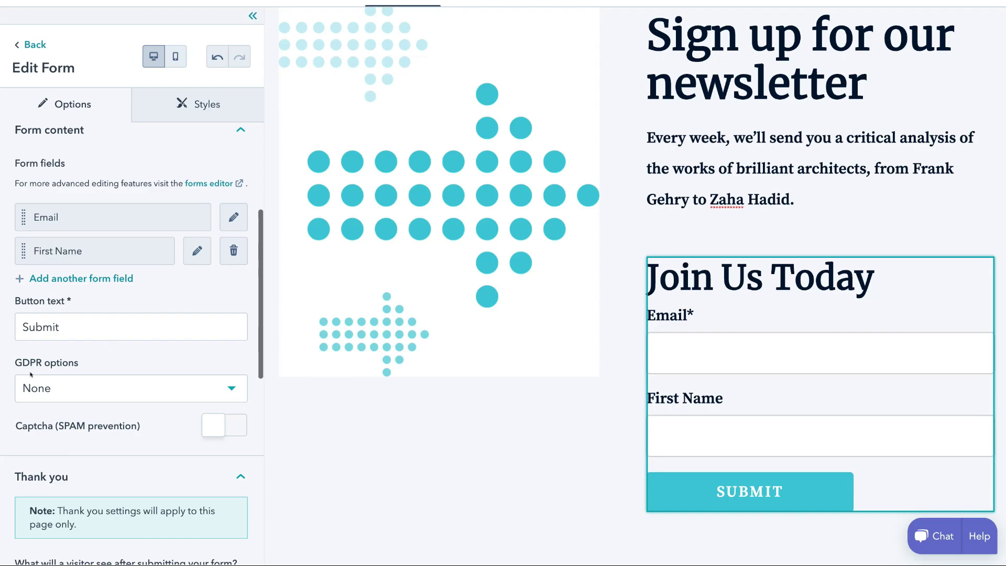
scroll(62, 377, down, 2)
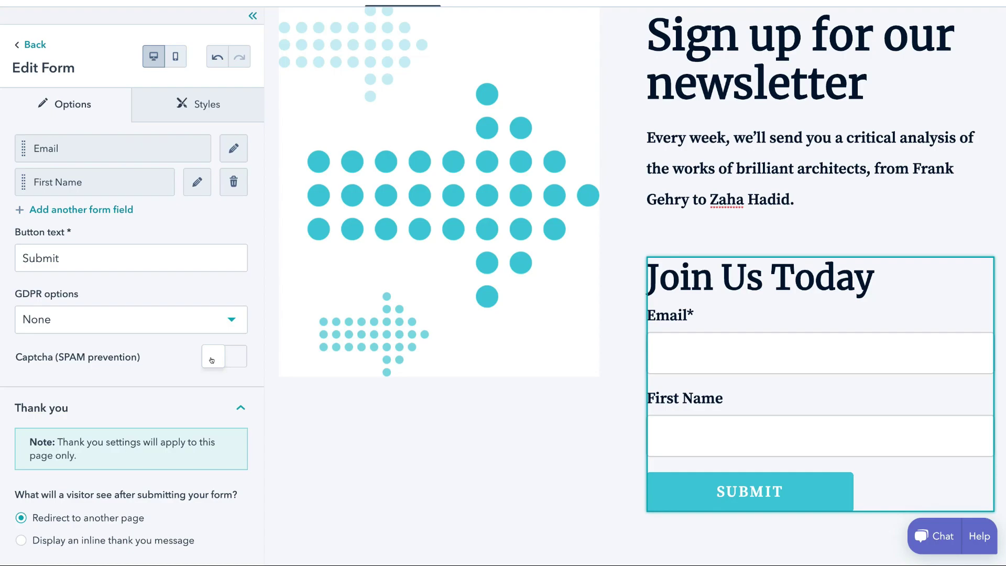
scroll(211, 360, down, 4)
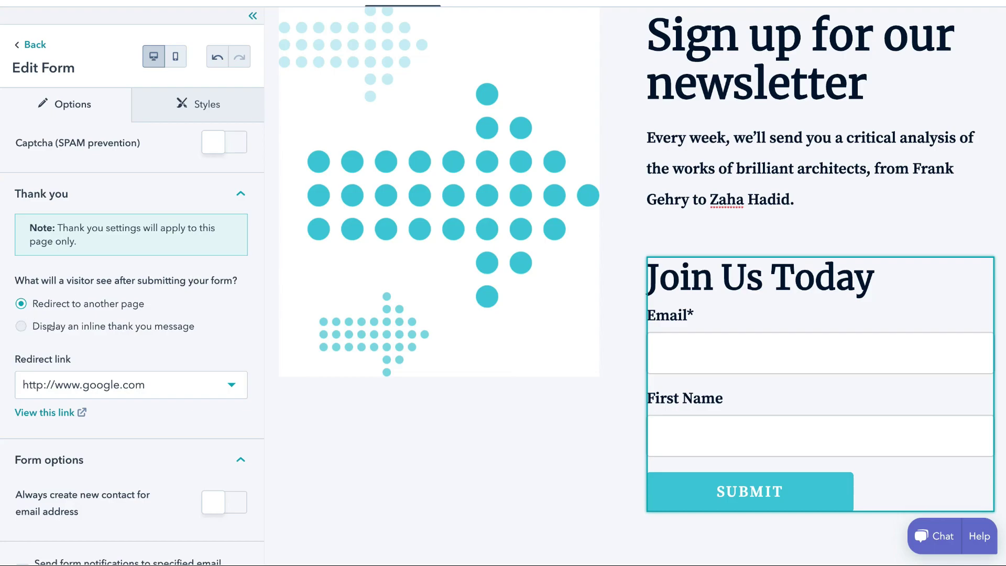
Choose the inline 'Thanks for submitting the form.' message instead of a redirect
click(21, 326)
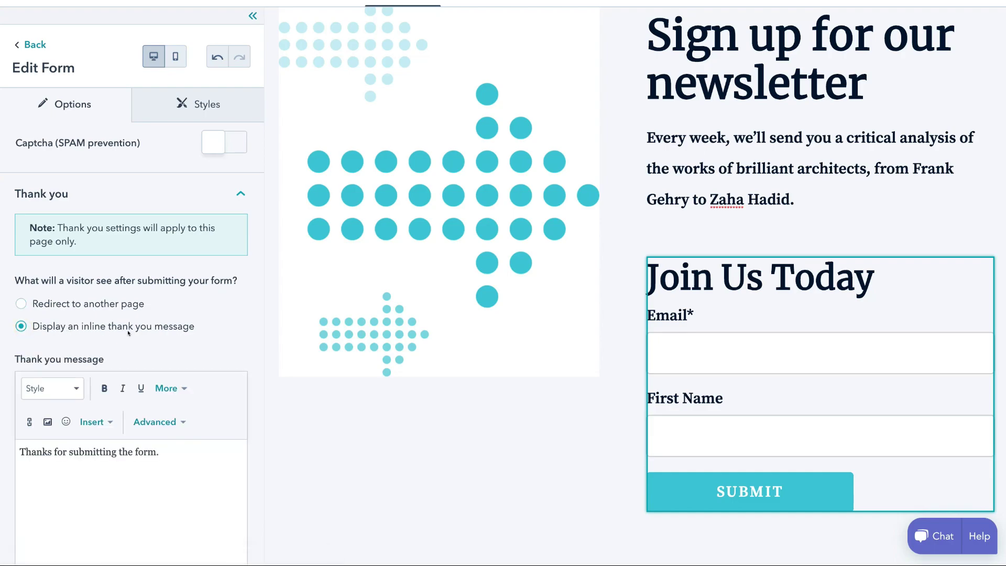
scroll(64, 457, down, 2)
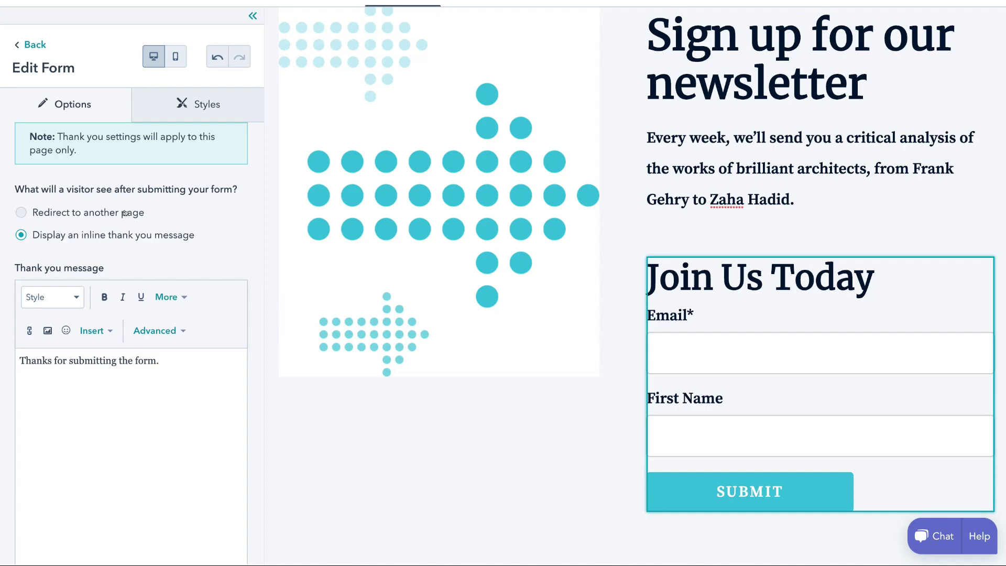
scroll(124, 213, down, 8)
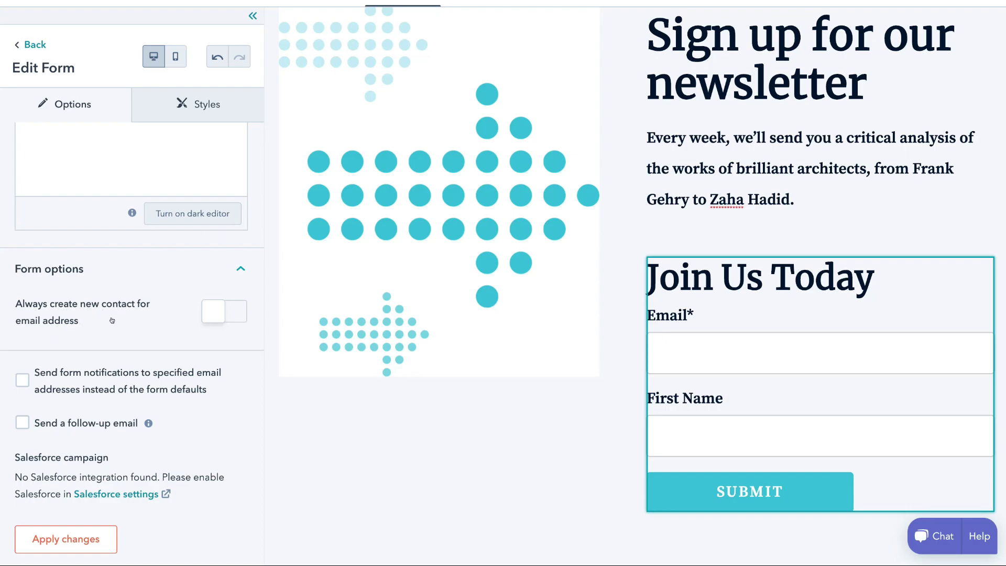
Turn on 'Always create new contact for email address' and apply the form changes
click(210, 313)
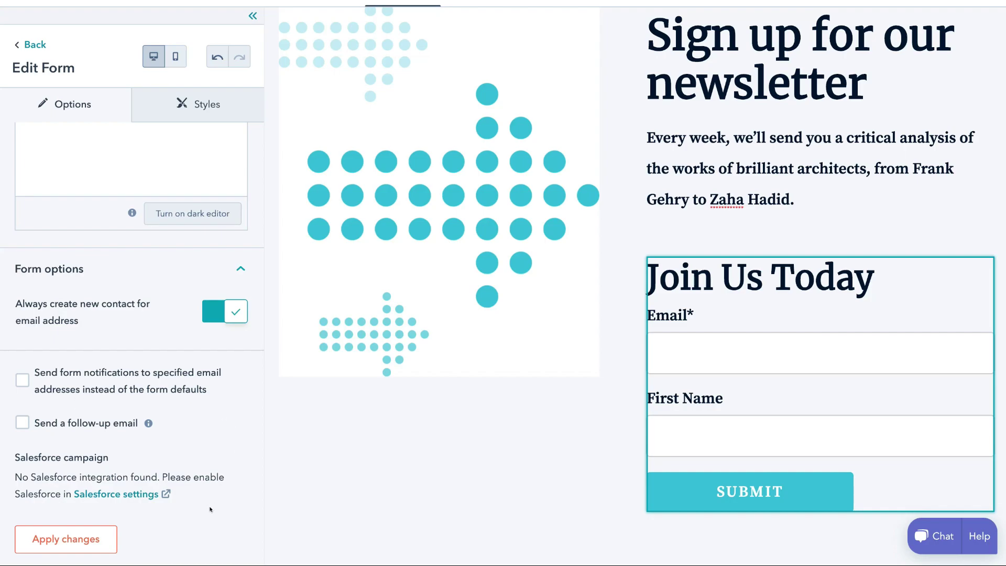
click(98, 536)
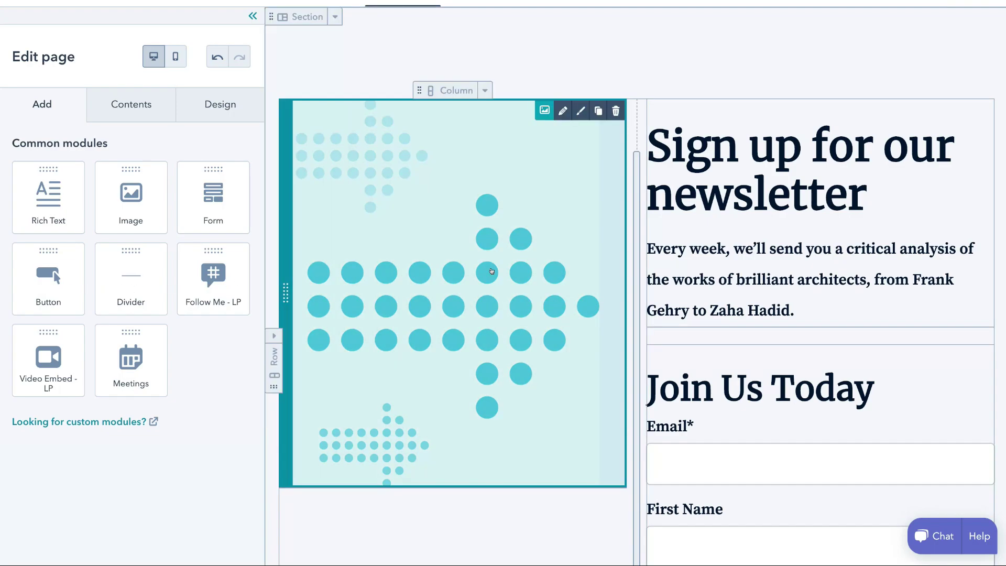
scroll(533, 437, down, 5)
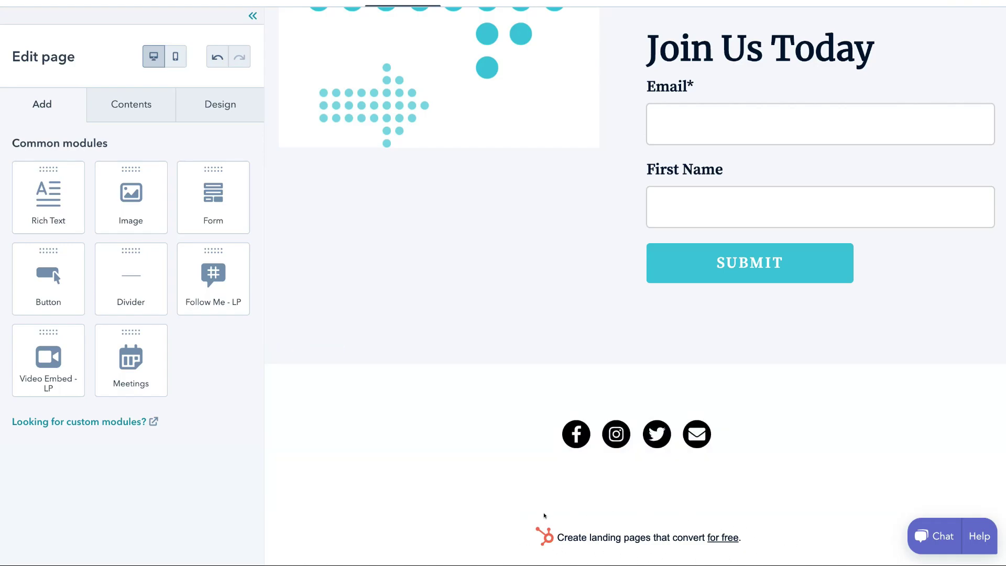
scroll(500, 262, up, 6)
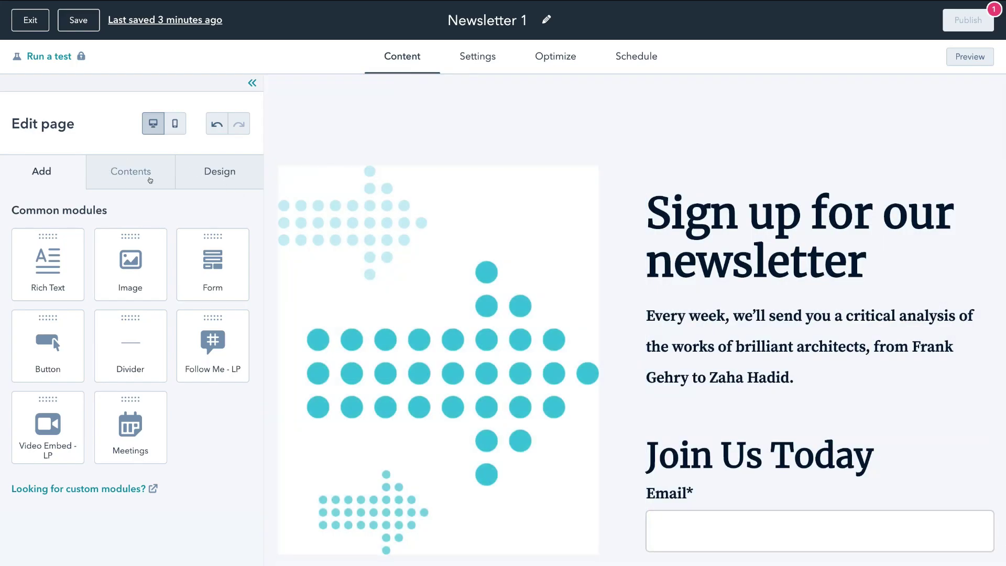
Review the page's modules under Contents, then show the Design settings
click(150, 181)
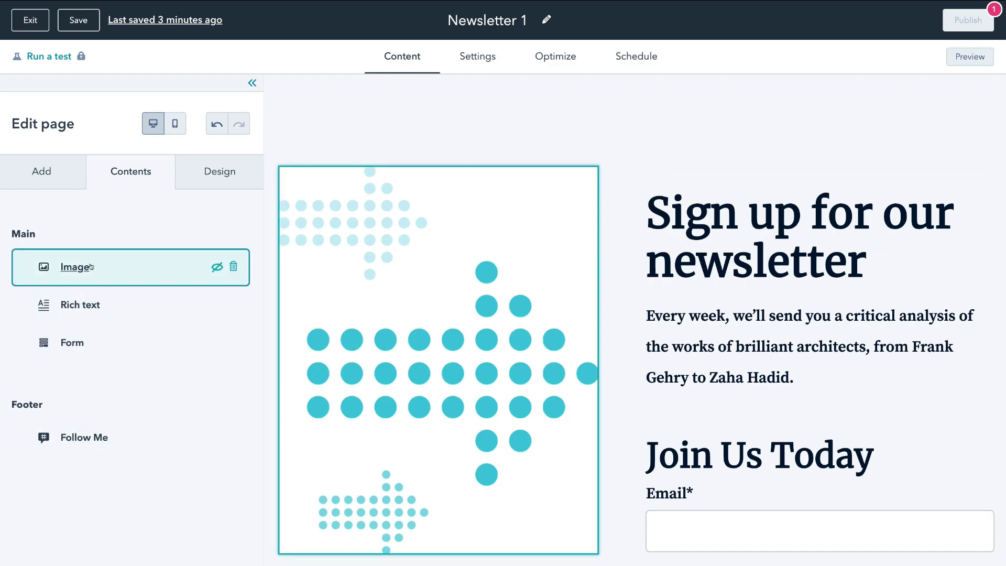
click(209, 183)
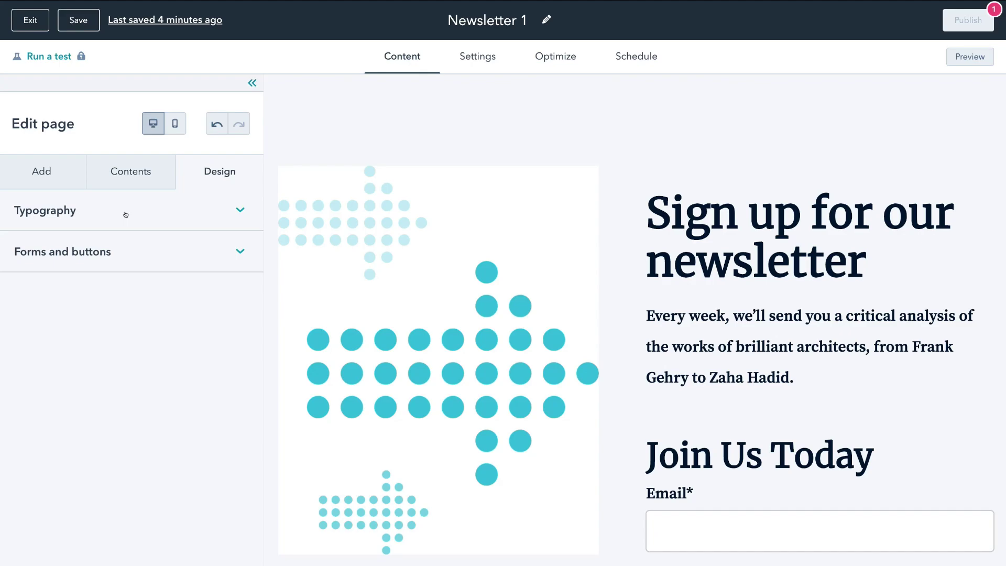
Review the Typography fonts and button colours, then switch the editor to mobile view
click(126, 214)
scroll(196, 384, down, 2)
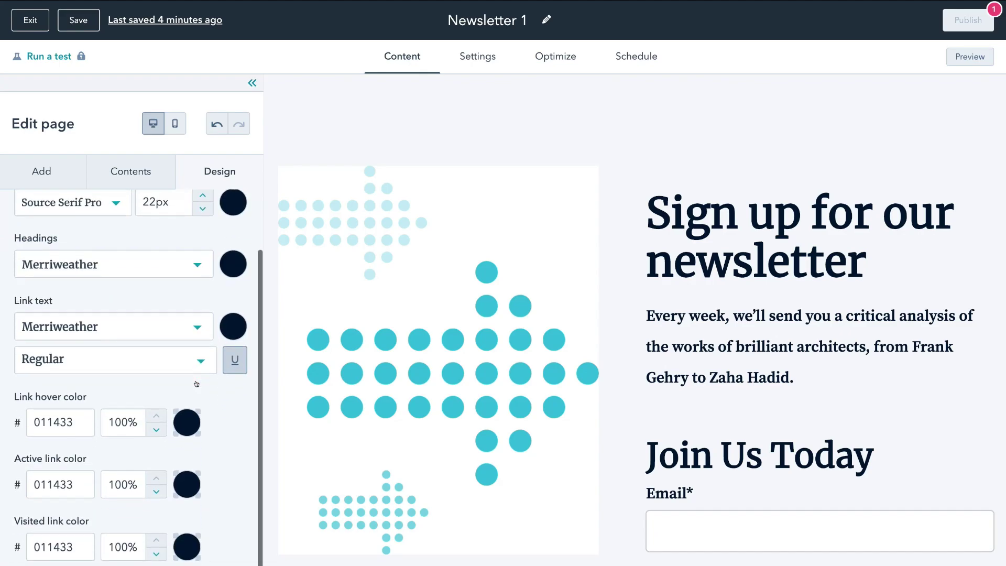
scroll(196, 377, up, 2)
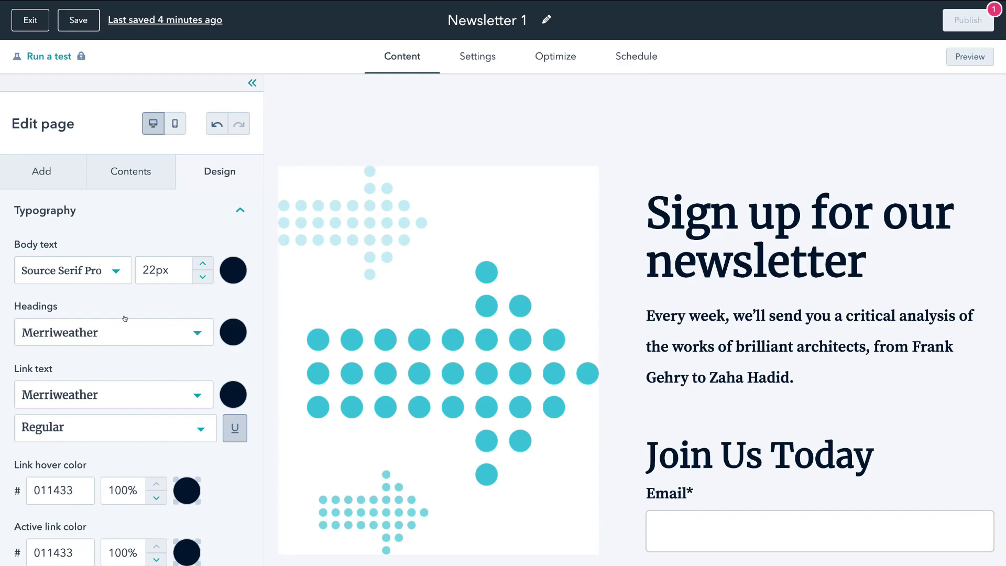
scroll(125, 318, down, 2)
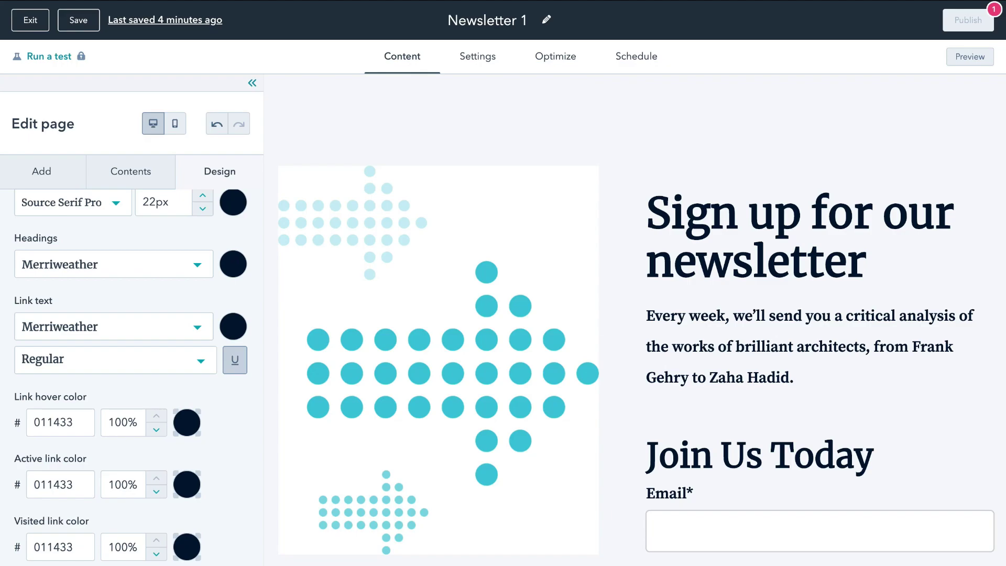
scroll(40, 412, down, 6)
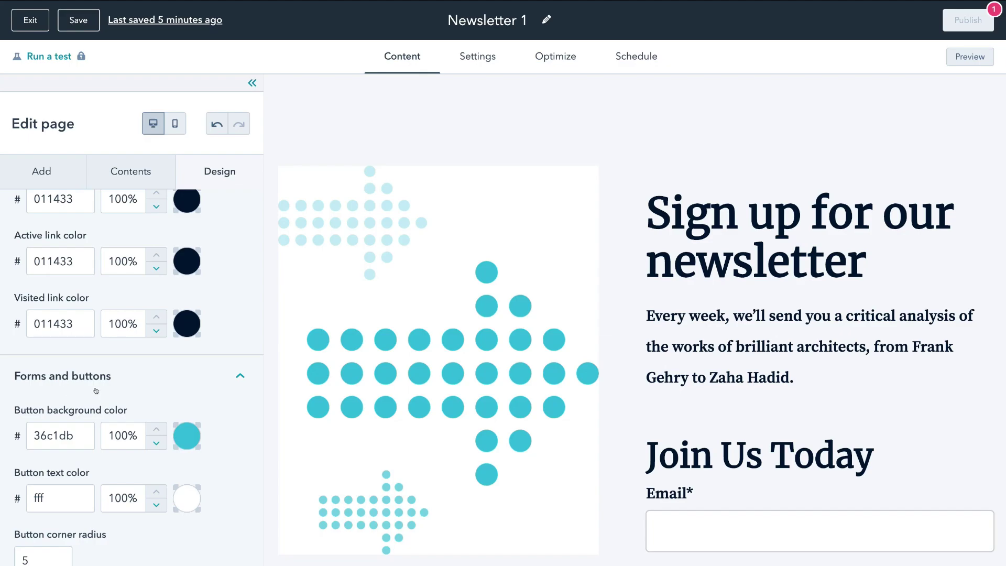
scroll(95, 390, up, 8)
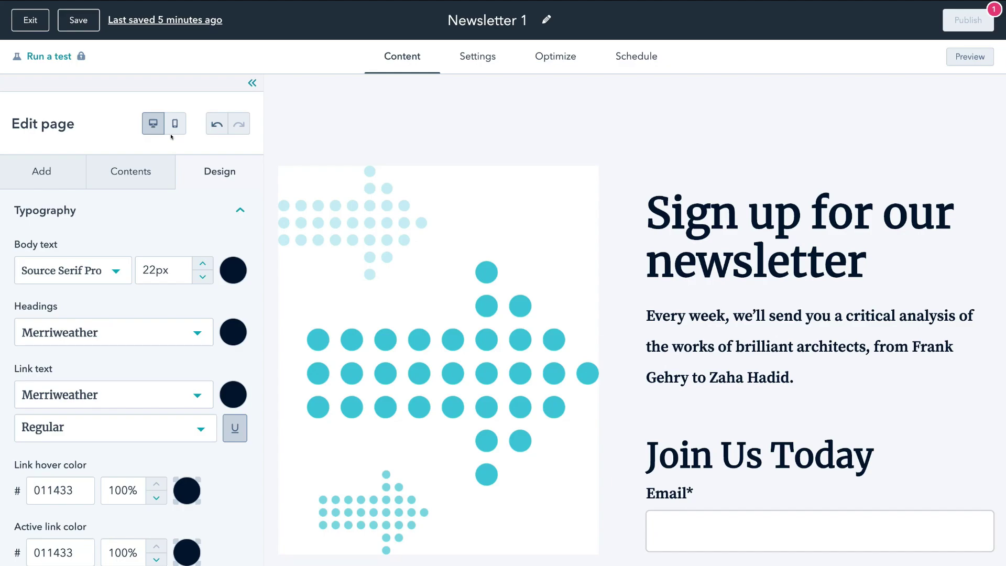
click(169, 126)
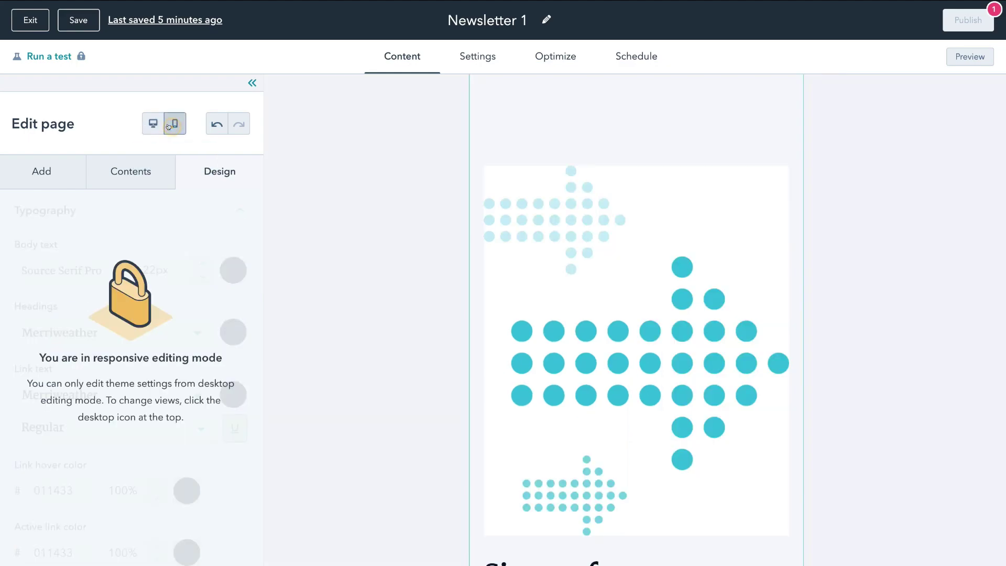
Check the form in the mobile preview, then return to desktop editing
scroll(629, 317, down, 15)
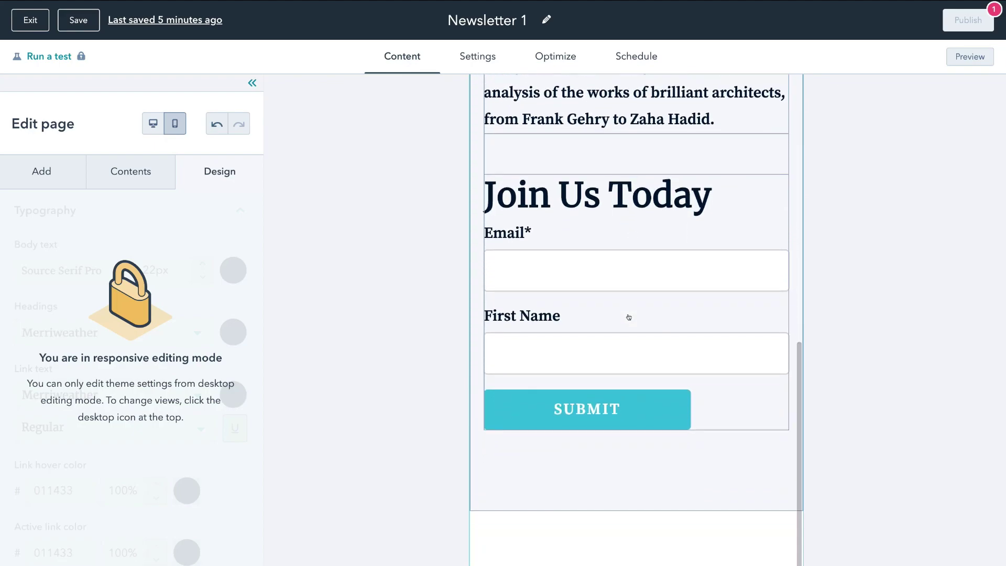
scroll(629, 317, up, 10)
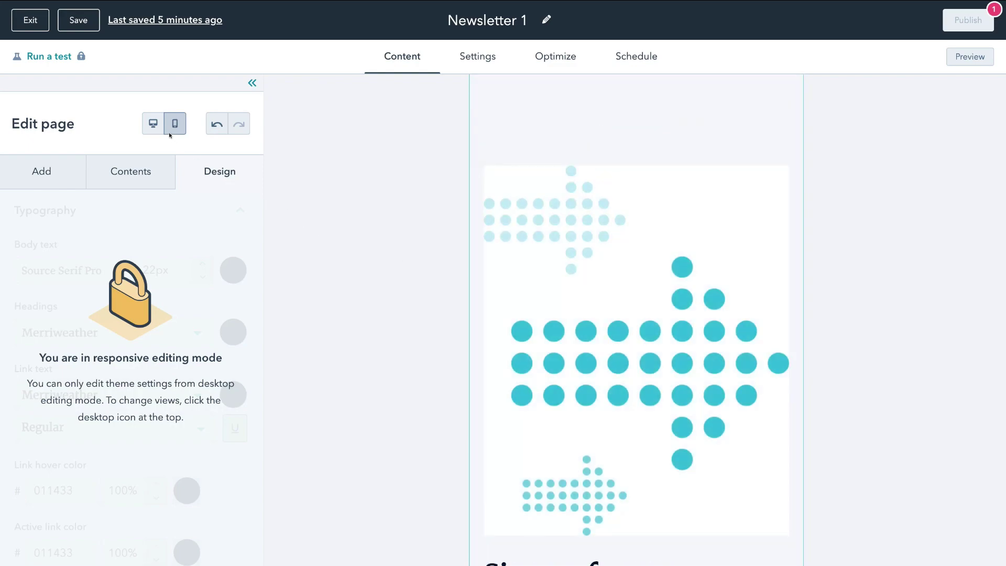
click(153, 124)
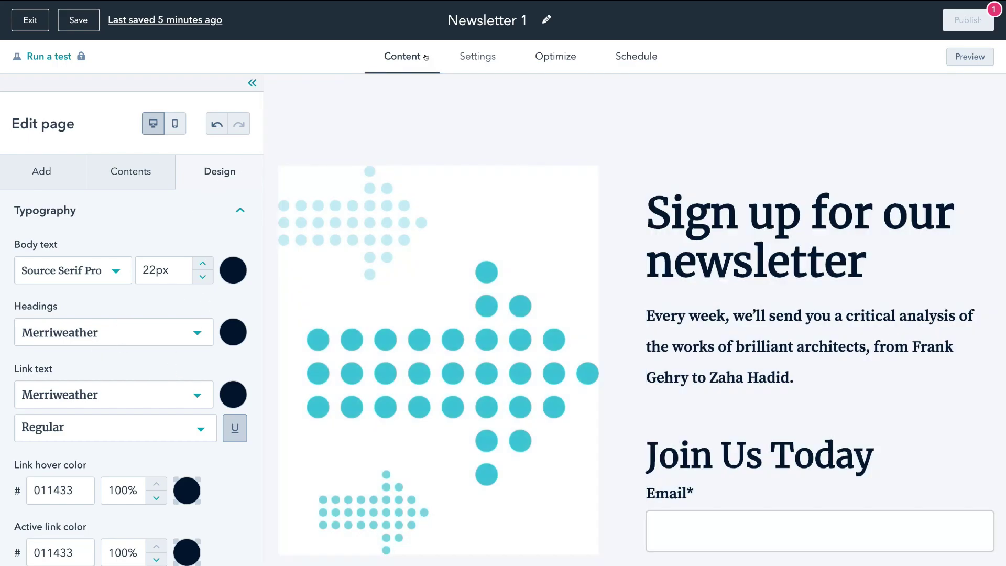
Review the page name, title, URL and featured image, then show the Optimize checklist
click(474, 57)
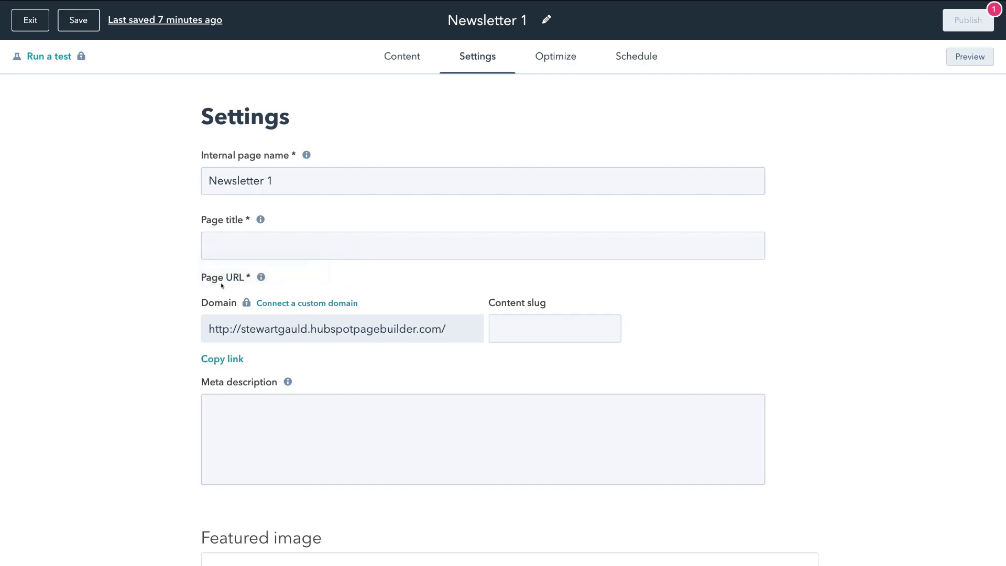
mouse_move(234, 328)
scroll(245, 446, down, 2)
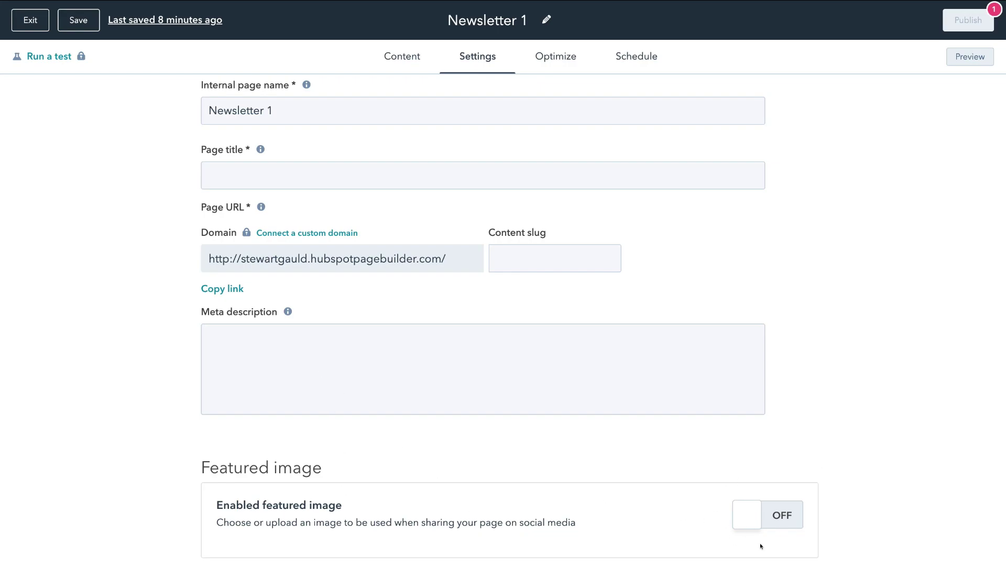
scroll(539, 314, up, 2)
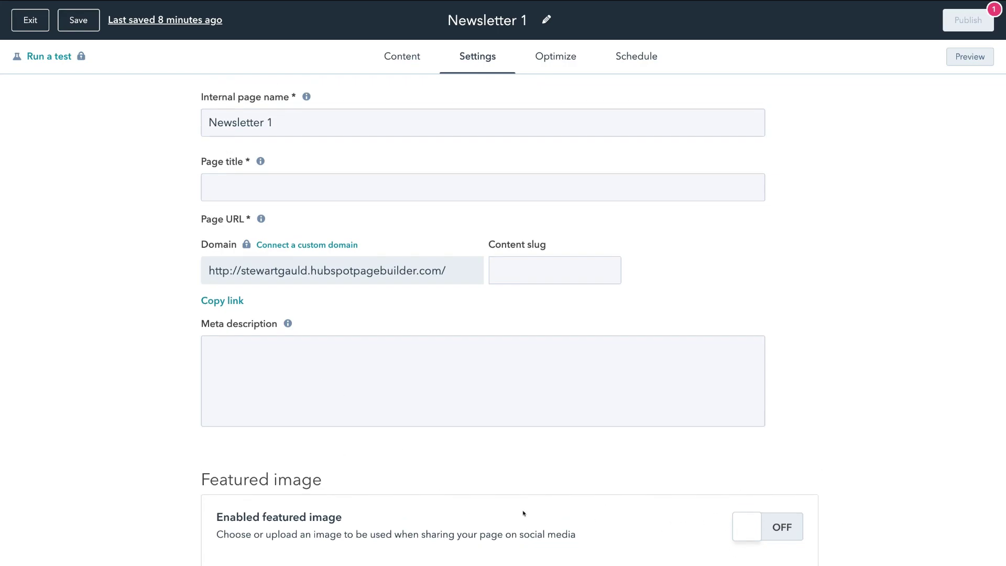
click(549, 65)
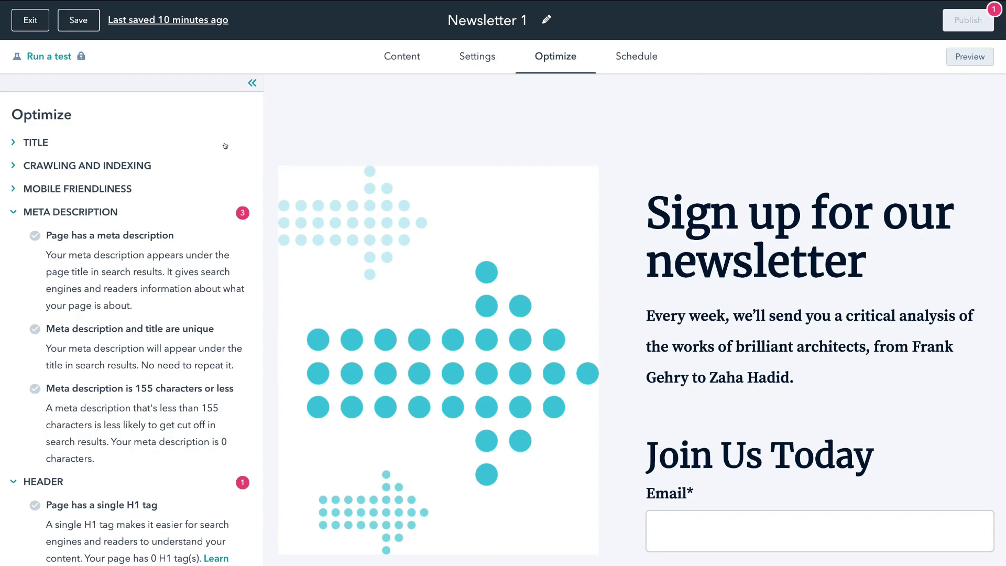
Expand the Page title, Crawling and indexing, and Mobile friendliness SEO checks
click(36, 140)
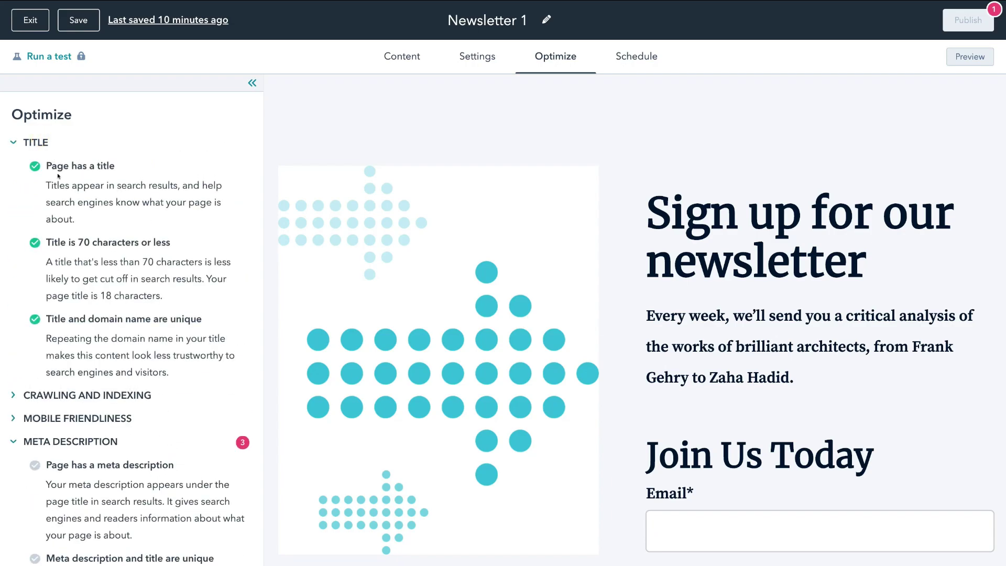
scroll(68, 283, down, 1)
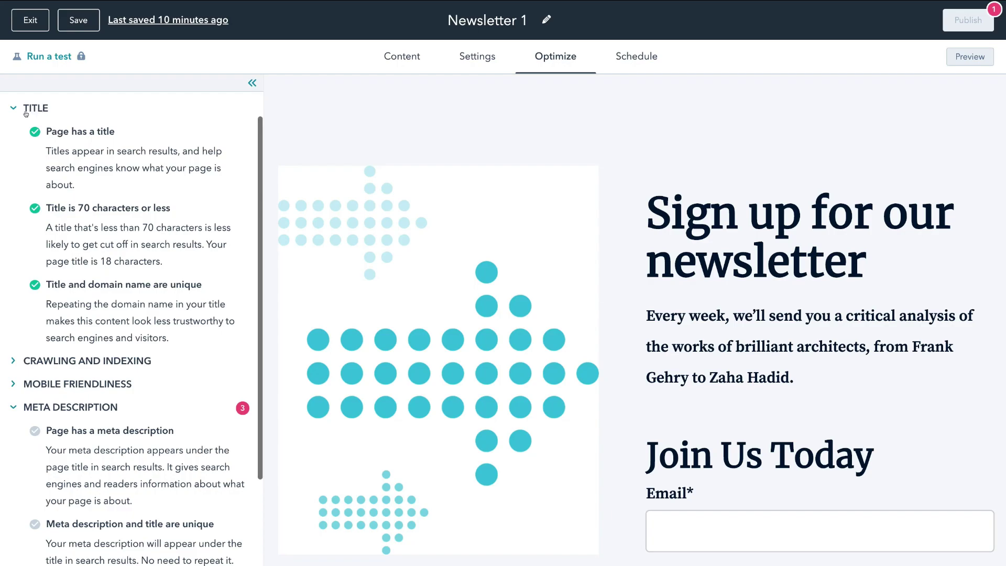
scroll(38, 291, down, 1)
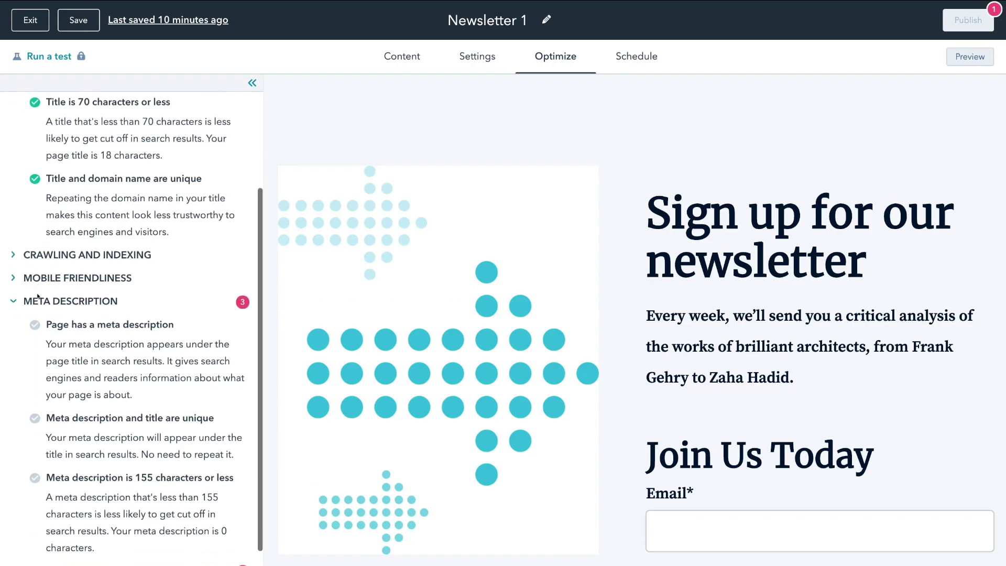
click(30, 254)
scroll(30, 253, down, 2)
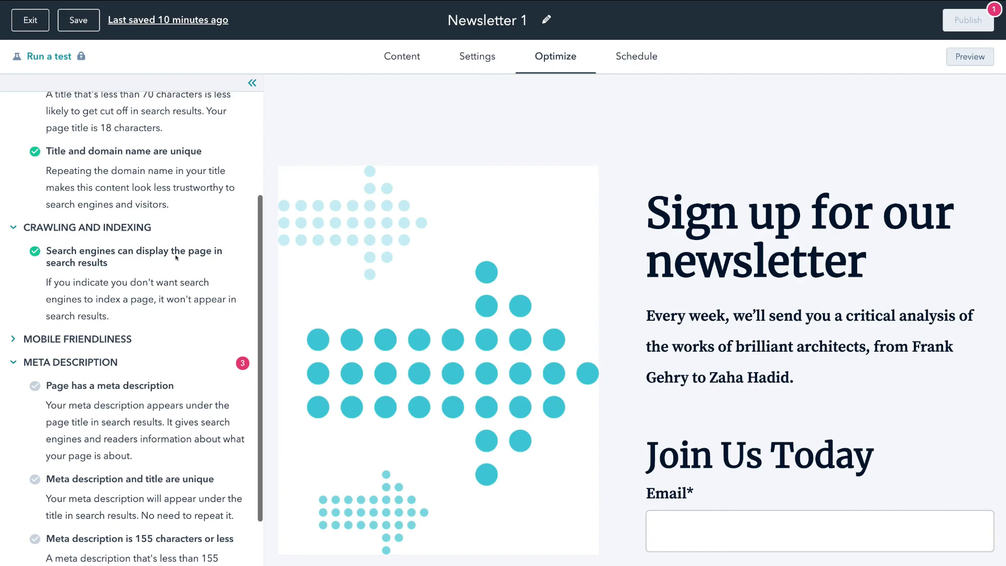
scroll(134, 263, down, 3)
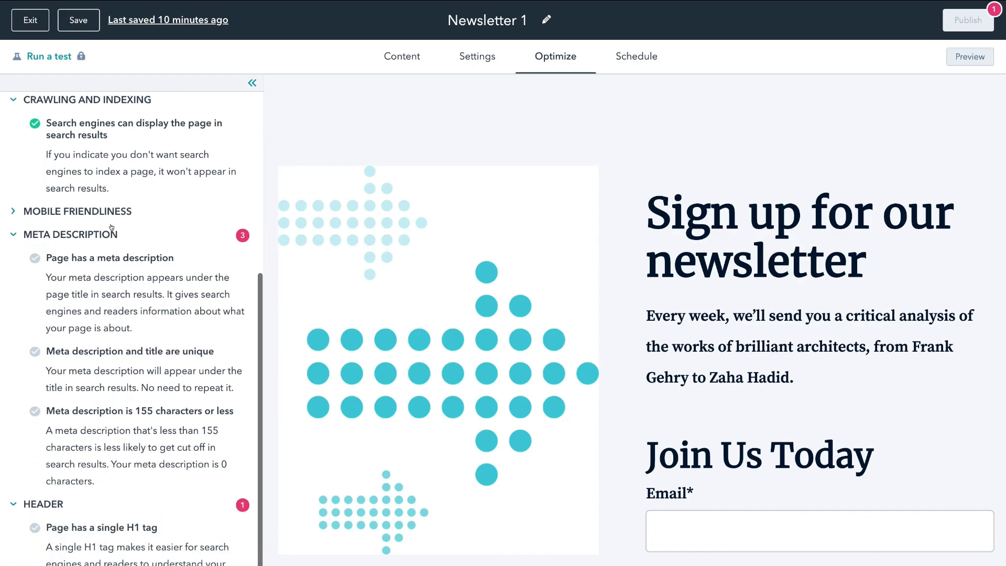
click(47, 211)
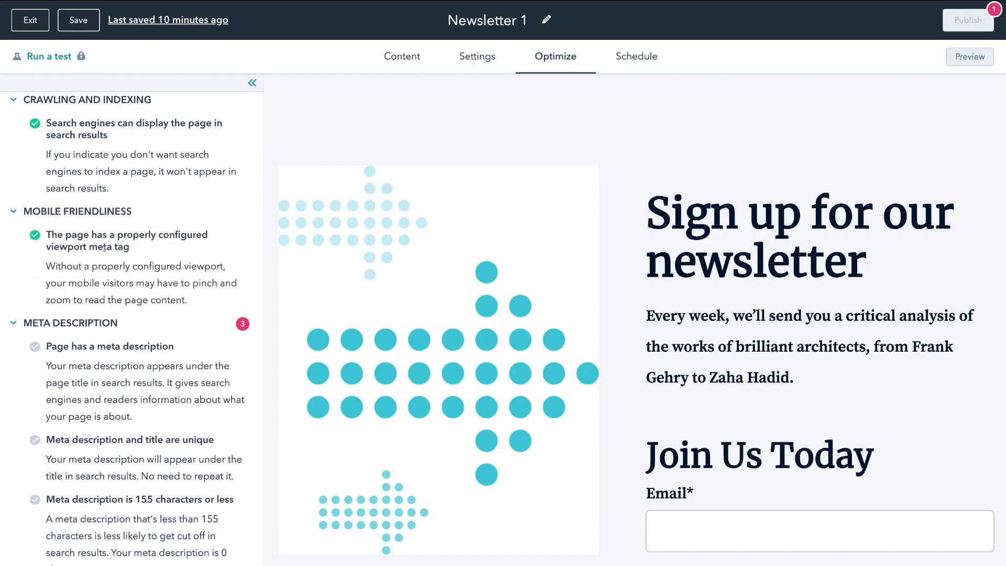
scroll(89, 263, down, 3)
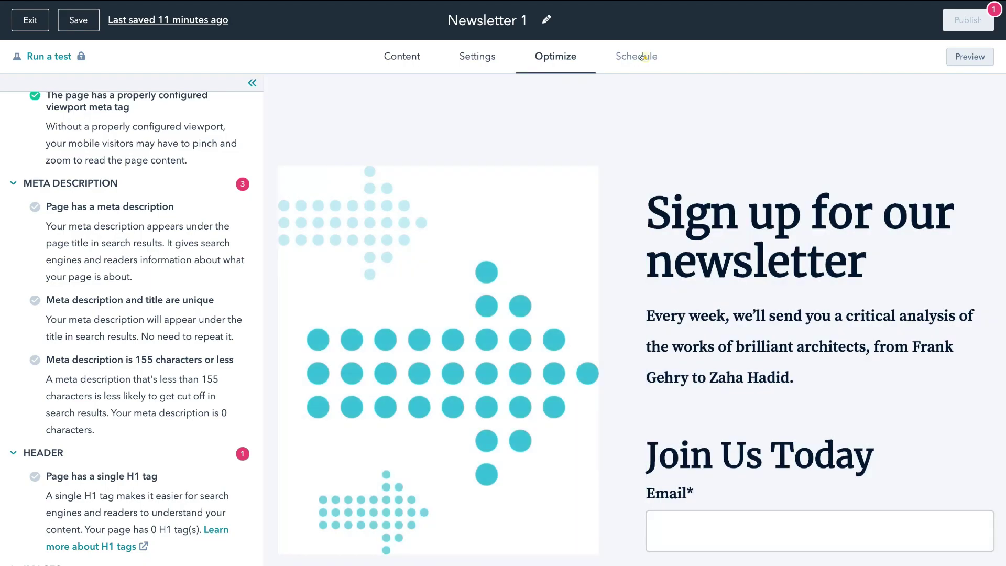
Switch to the Schedule tab to see the publish-immediately options
click(641, 56)
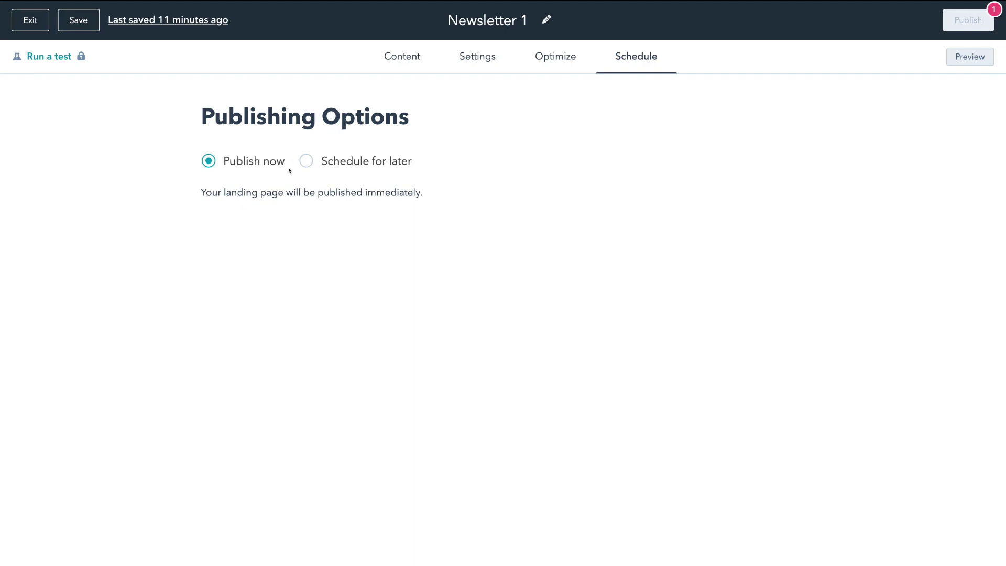
Preview Newsletter 1 at desktop, tablet and phone sizes, then go back to the editor
click(970, 58)
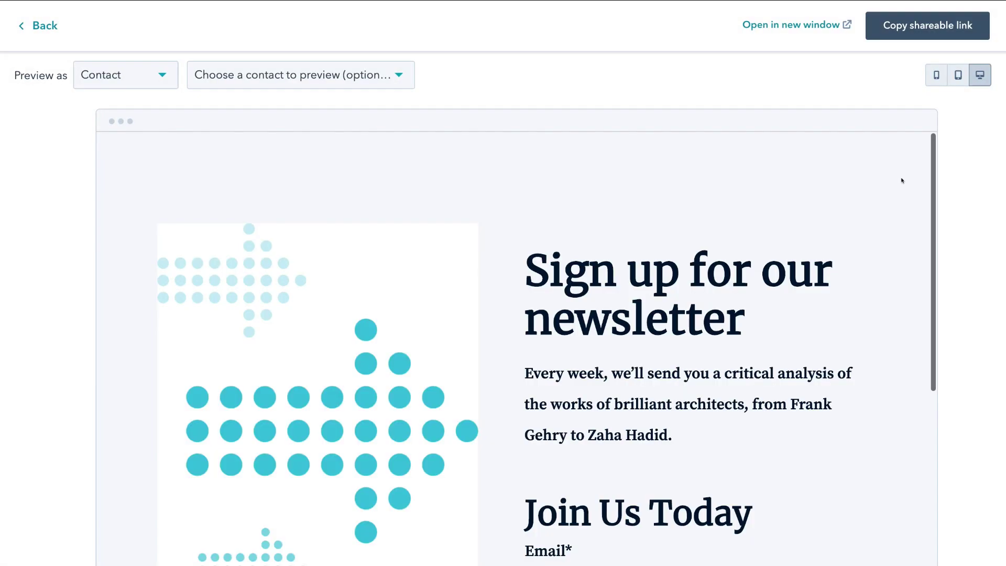
scroll(902, 181, down, 5)
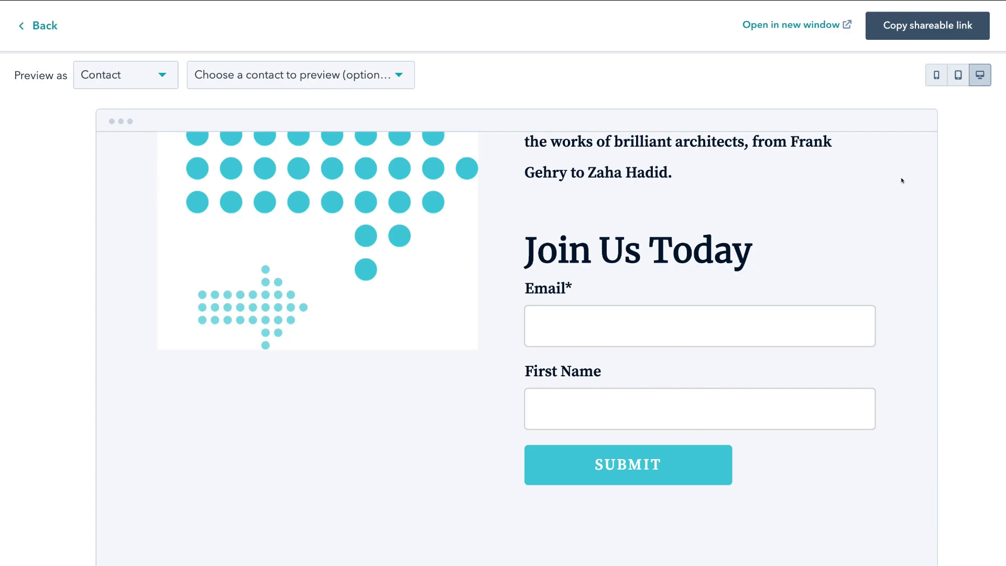
scroll(902, 181, up, 5)
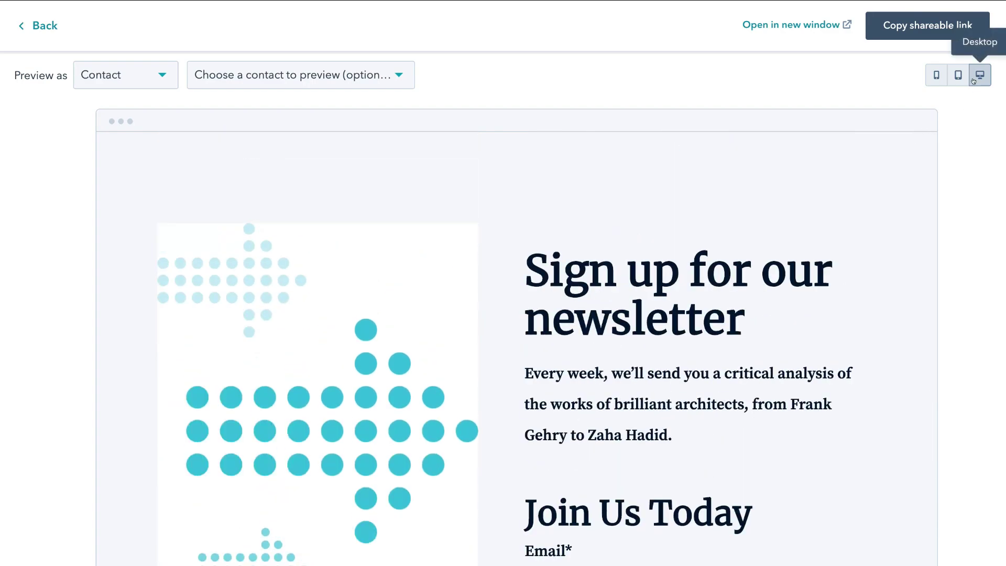
click(952, 79)
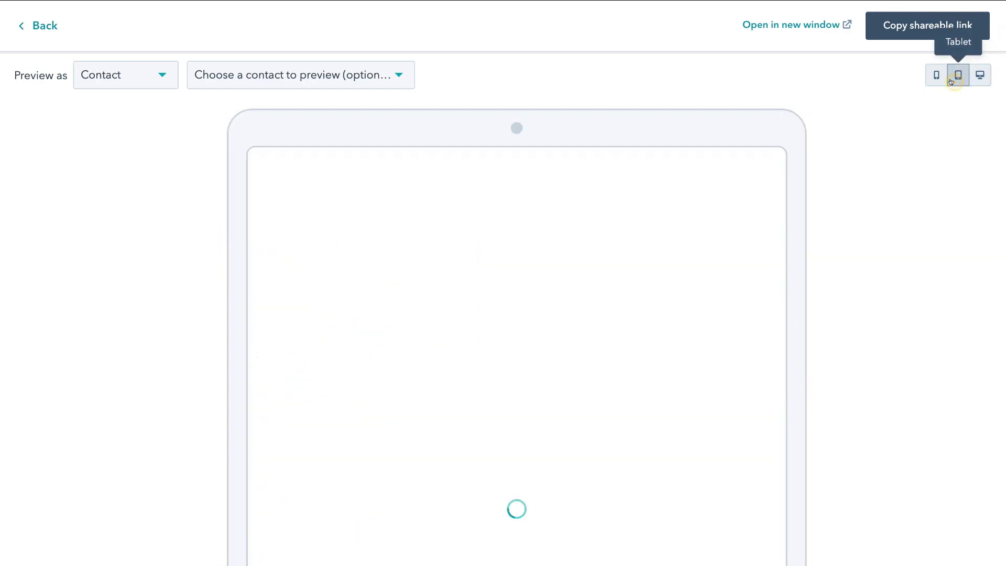
click(932, 80)
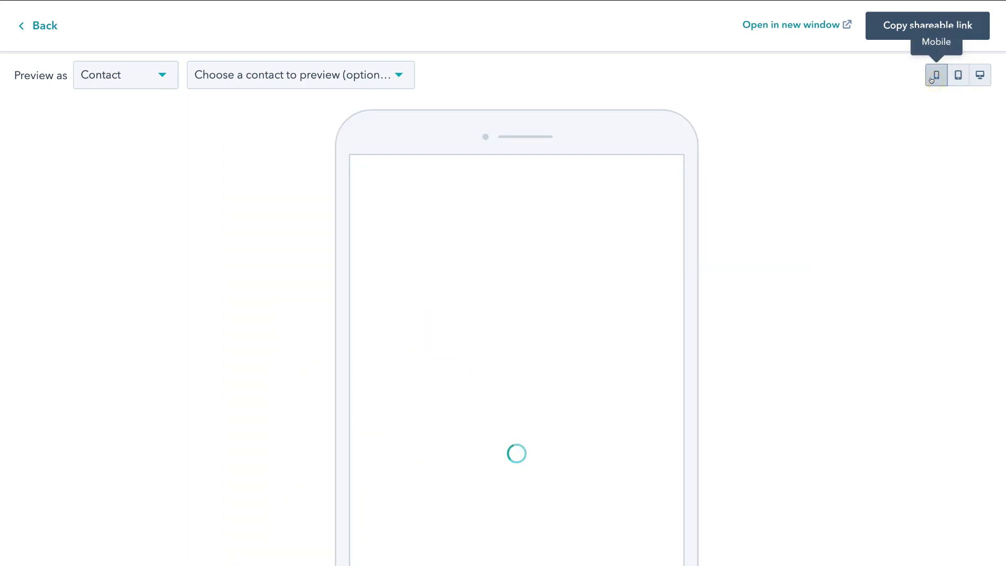
scroll(574, 301, down, 10)
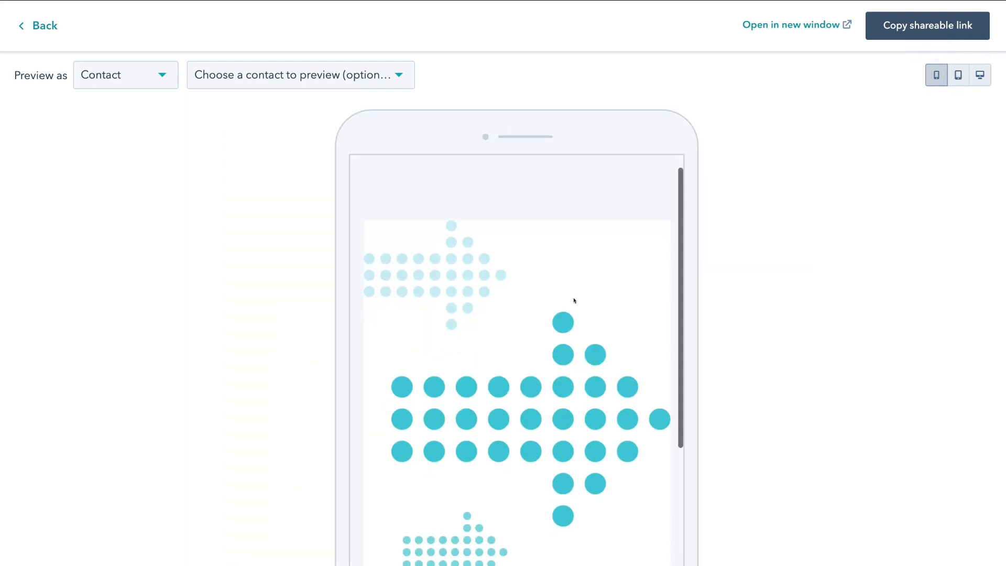
scroll(575, 301, up, 5)
scroll(574, 301, up, 5)
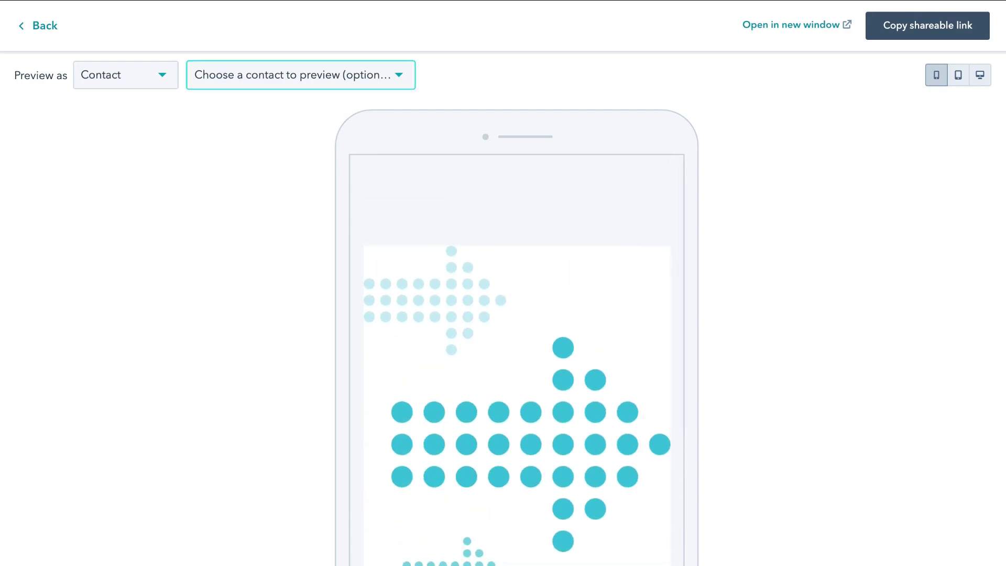
click(55, 32)
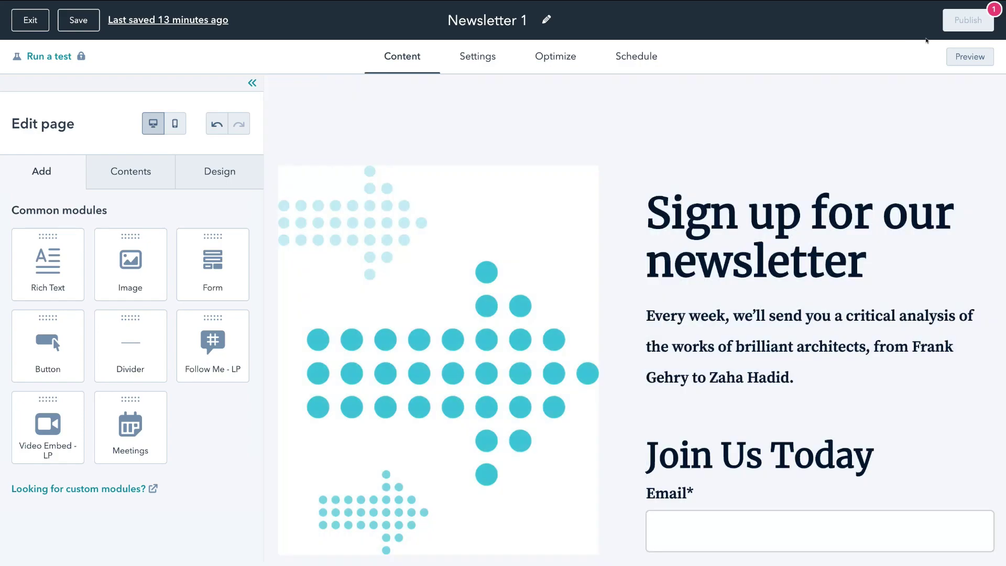
mouse_move(968, 20)
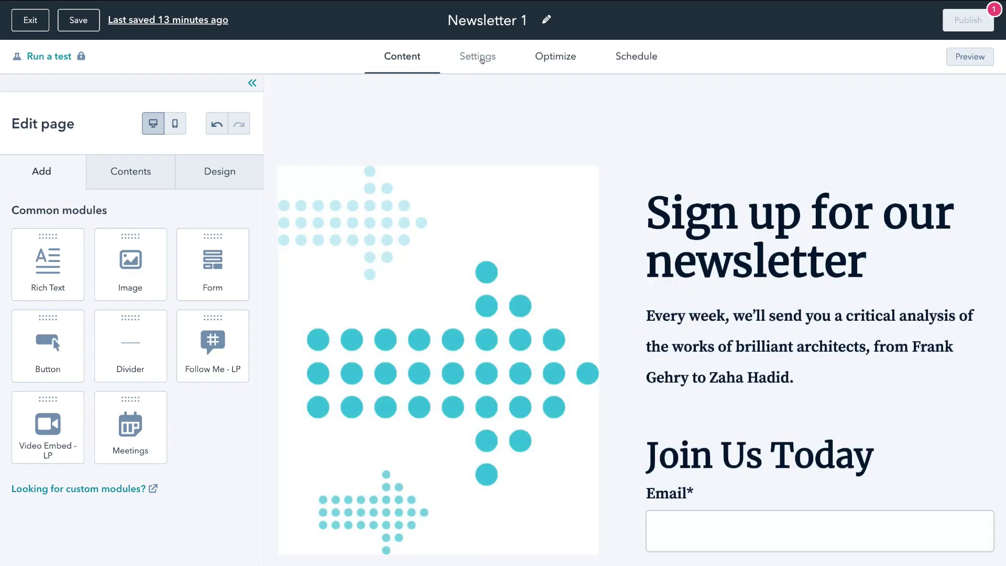
Paste 'Newsletter for Syndeo Media' into the Page title field in Settings
click(481, 58)
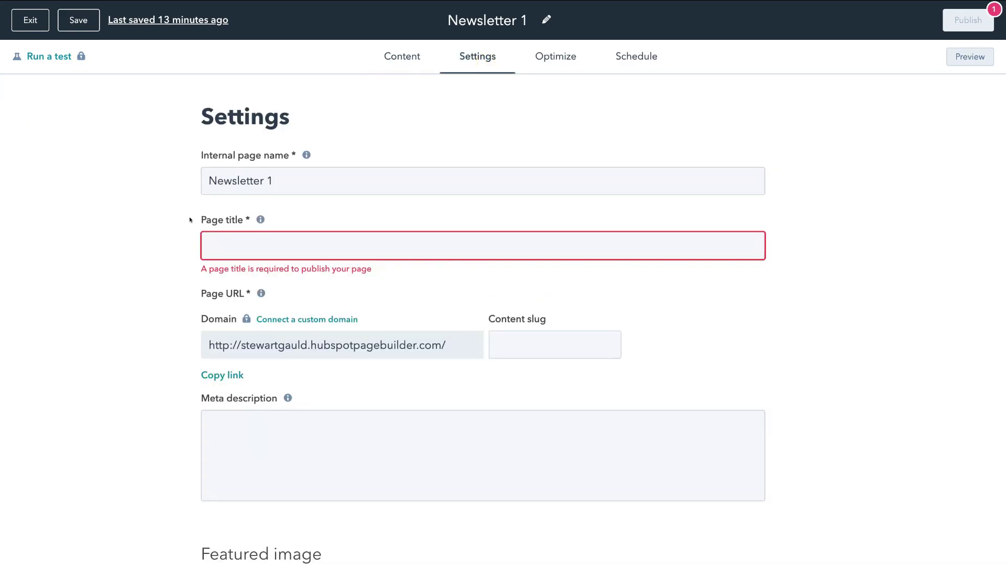
click(227, 242)
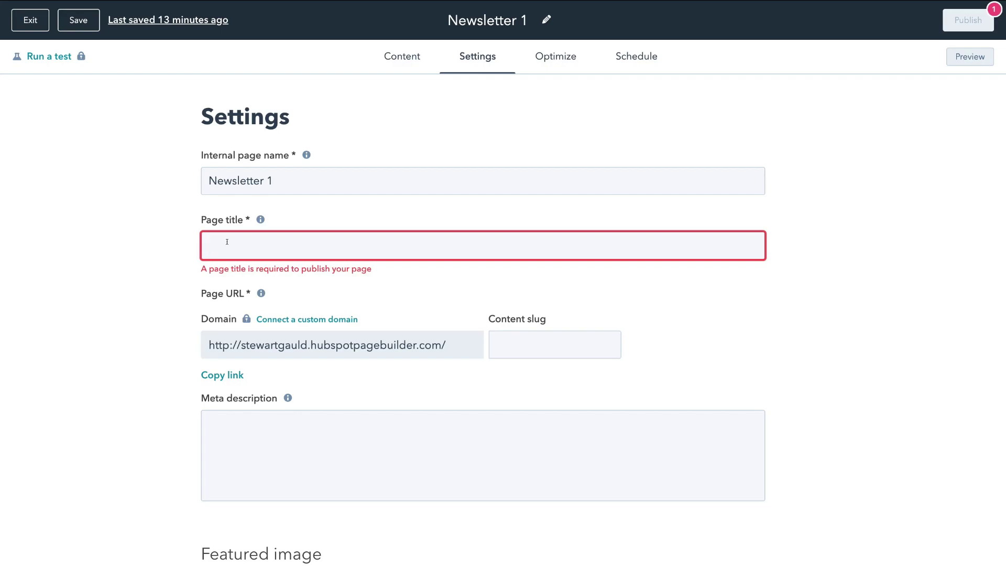
text(Newsletter for Syndeo Media)
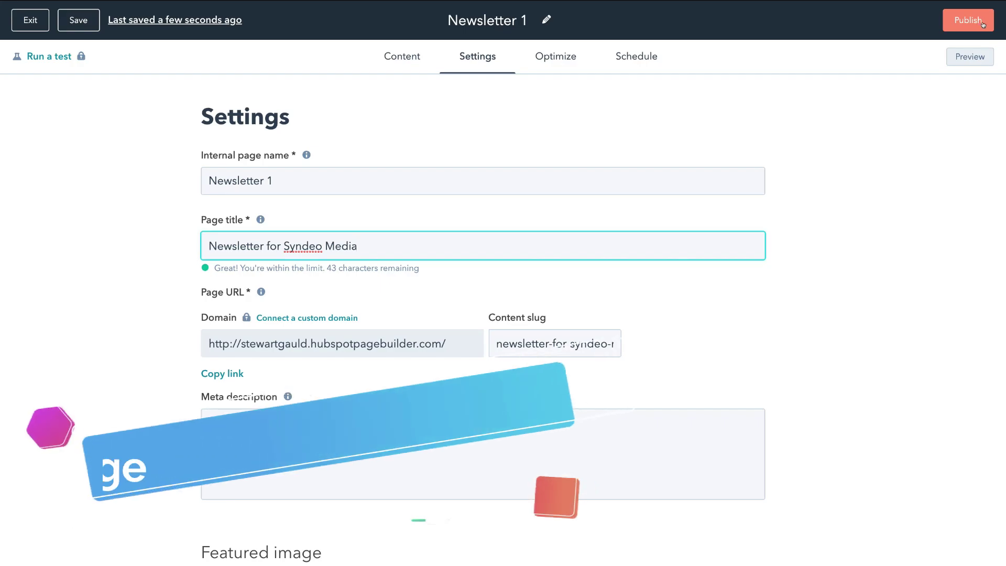
Publish the Newsletter 1 landing page immediately with Publish now
click(983, 24)
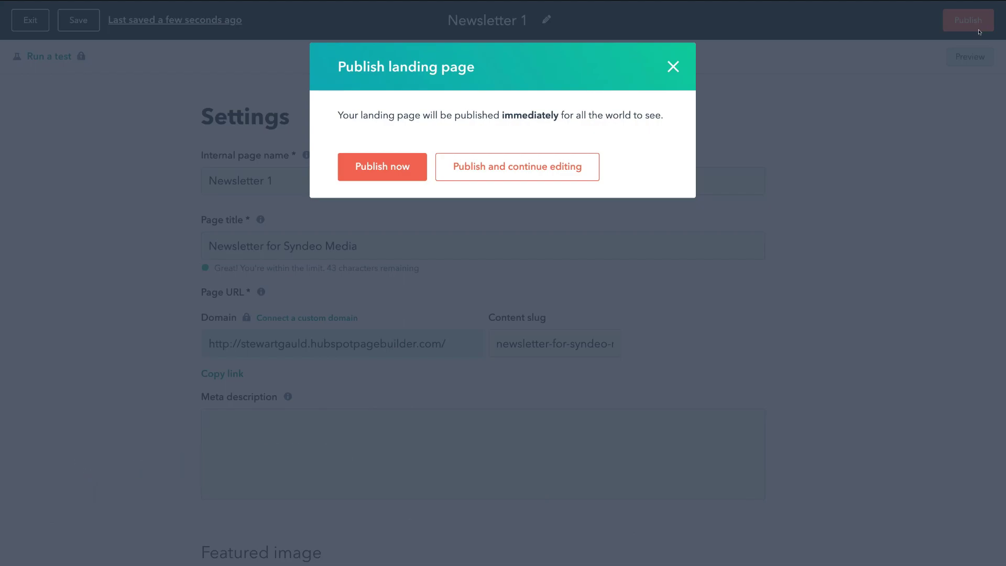
click(412, 167)
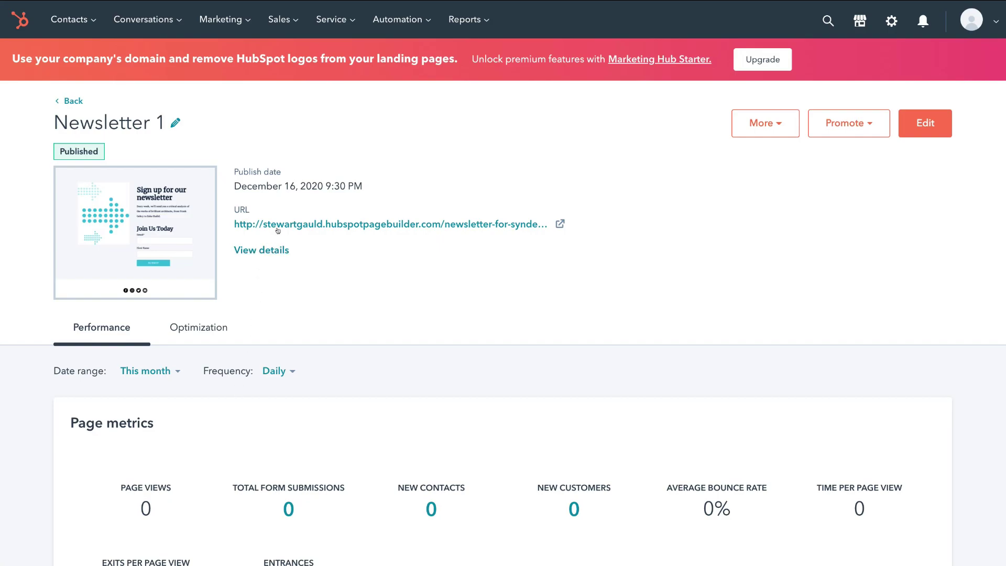
Open the live /newsletter-for-syndeo-media page and scroll to the Join Us Today form
click(318, 222)
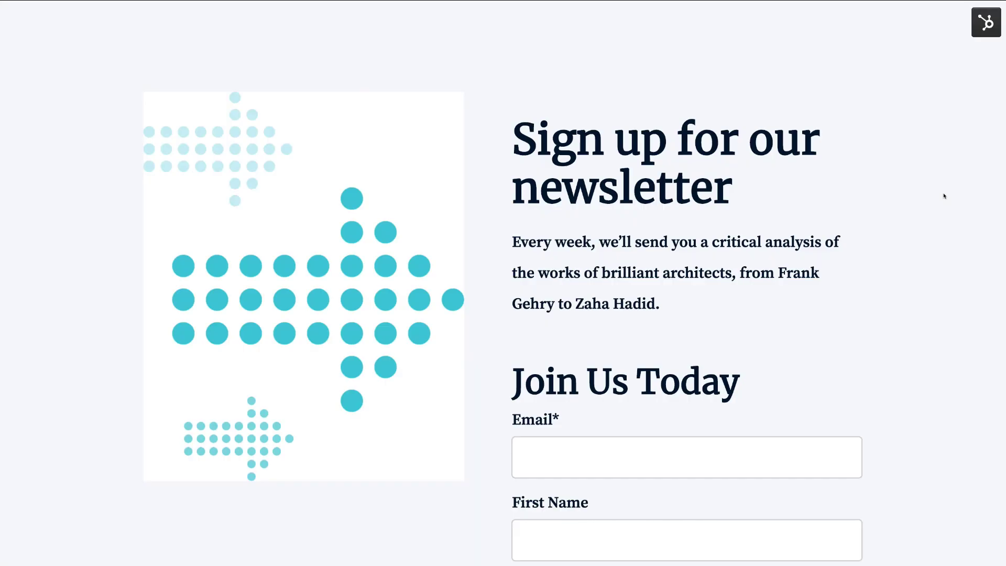
scroll(944, 196, down, 5)
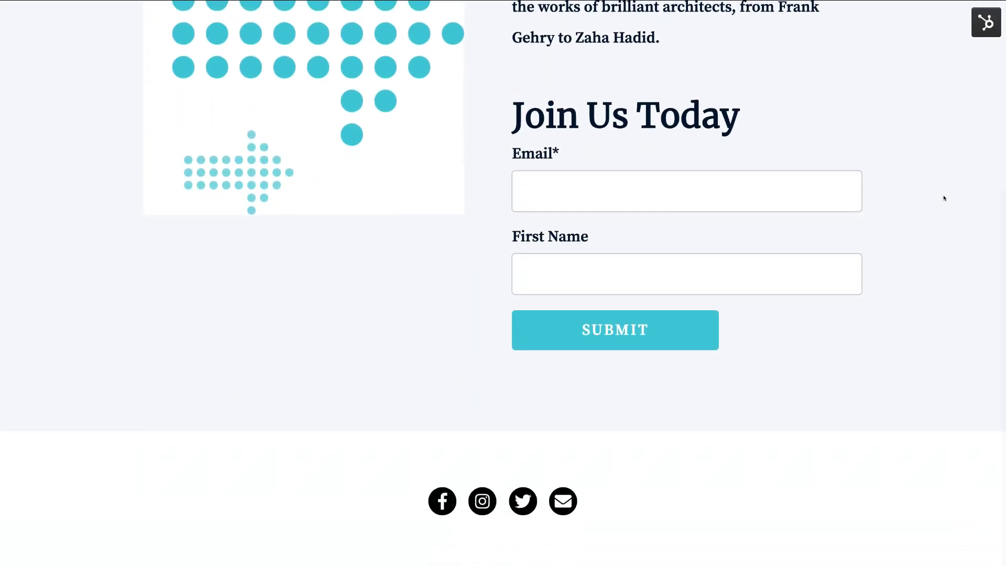
scroll(557, 499, down, 2)
scroll(960, 269, up, 2)
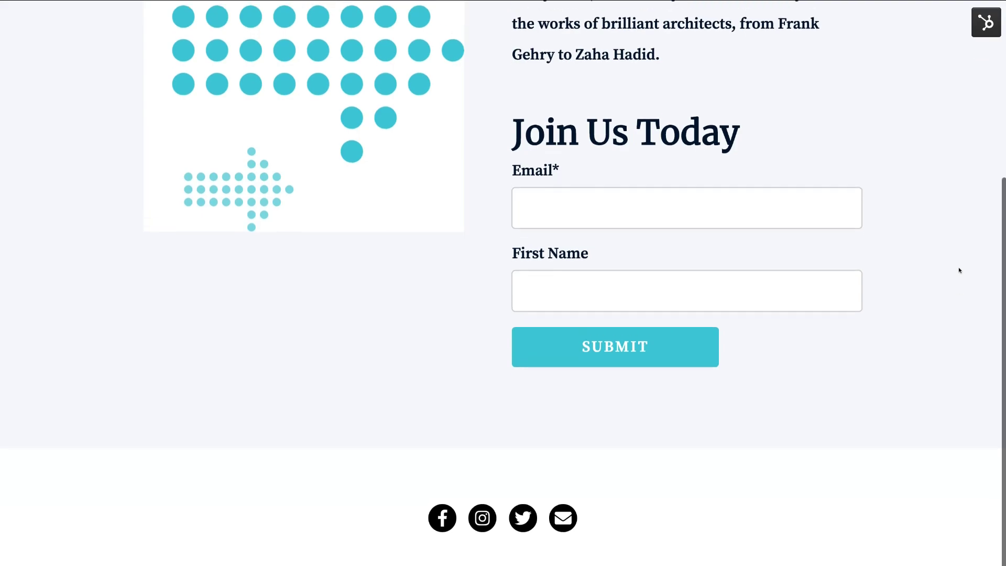
Enter a test email address and a test first name in the Join Us Today form
click(604, 255)
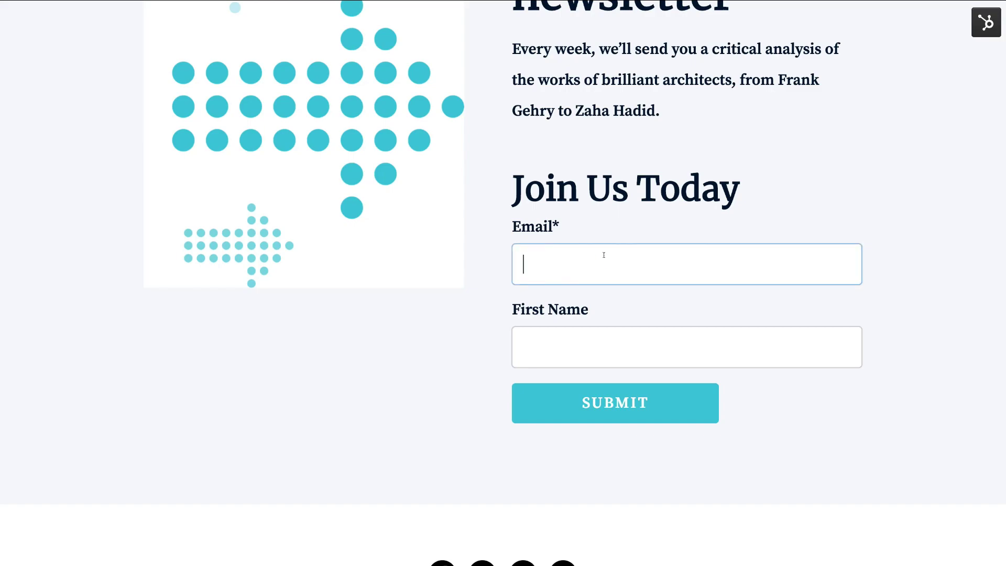
click(656, 344)
text(Sammy)
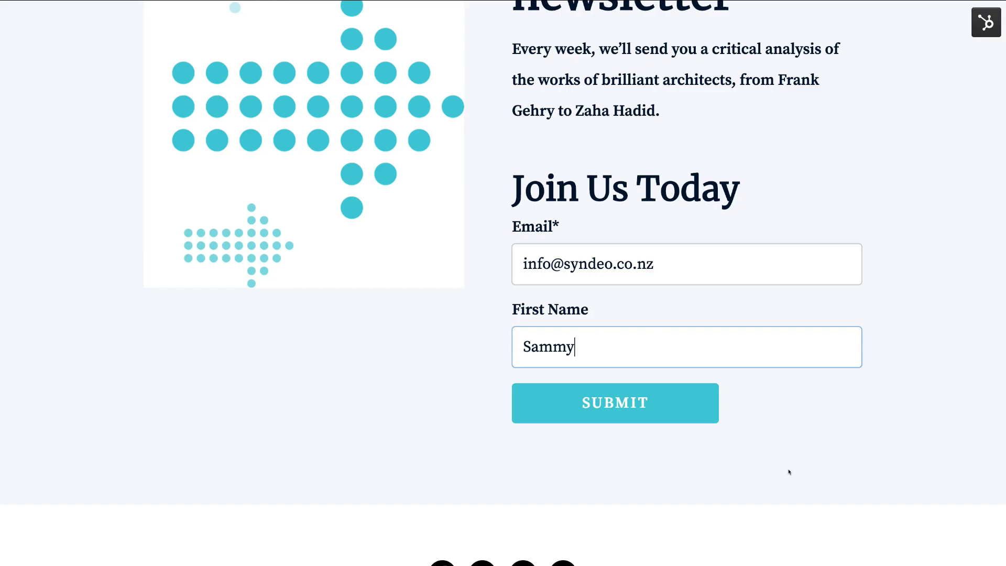
Submit the test sign-up and find the new contact first in the 4-contact Contacts list
click(673, 412)
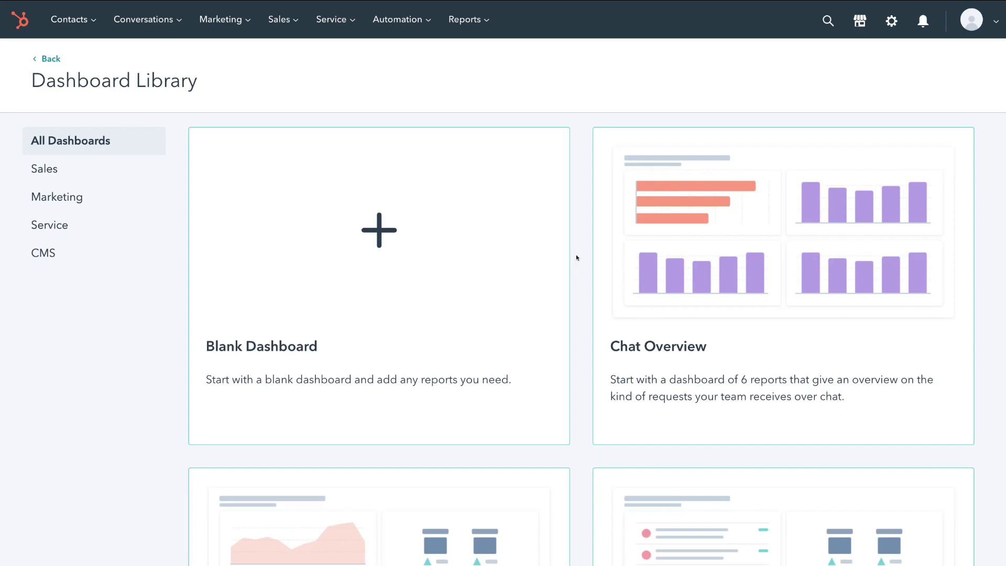
click(80, 19)
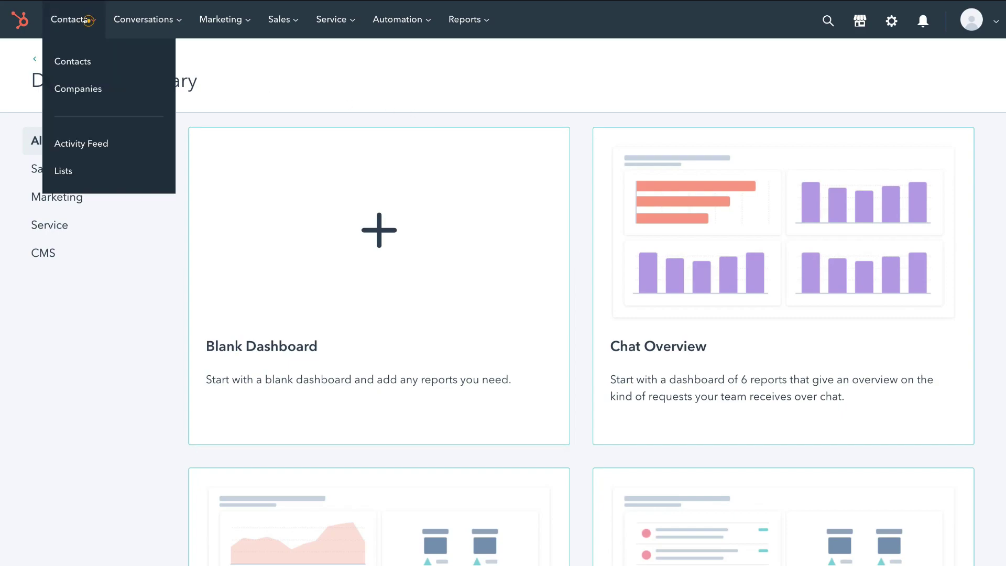
click(77, 60)
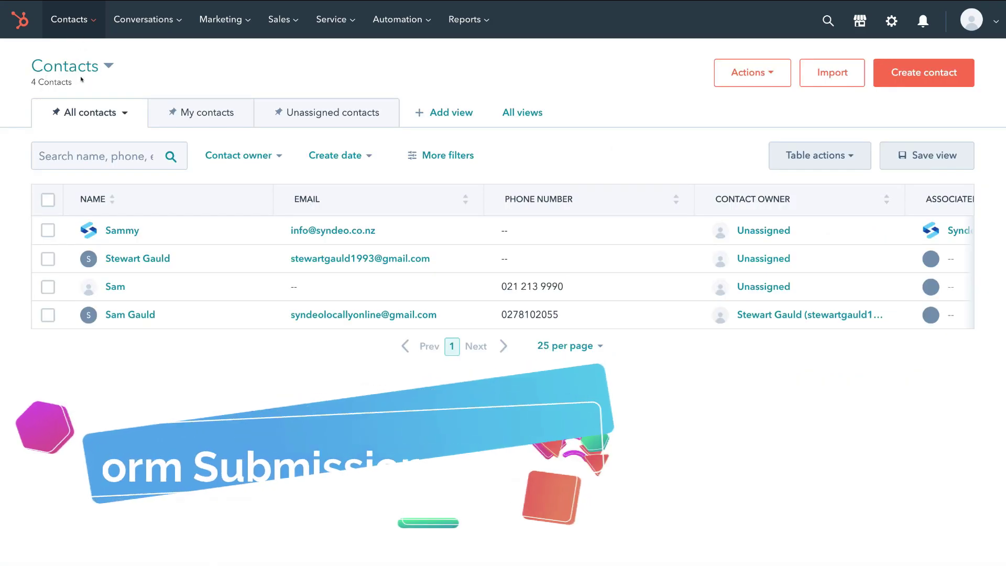
click(47, 231)
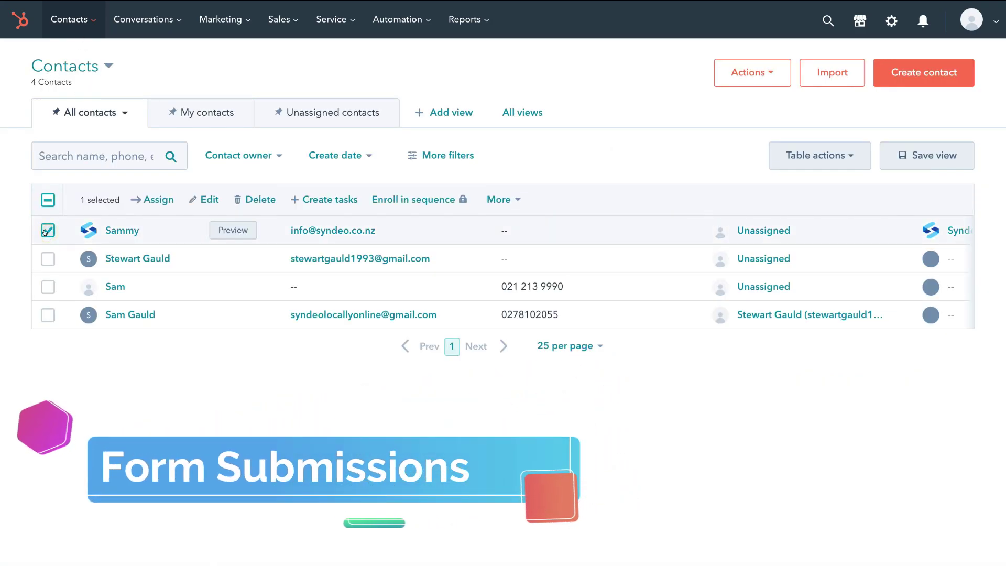